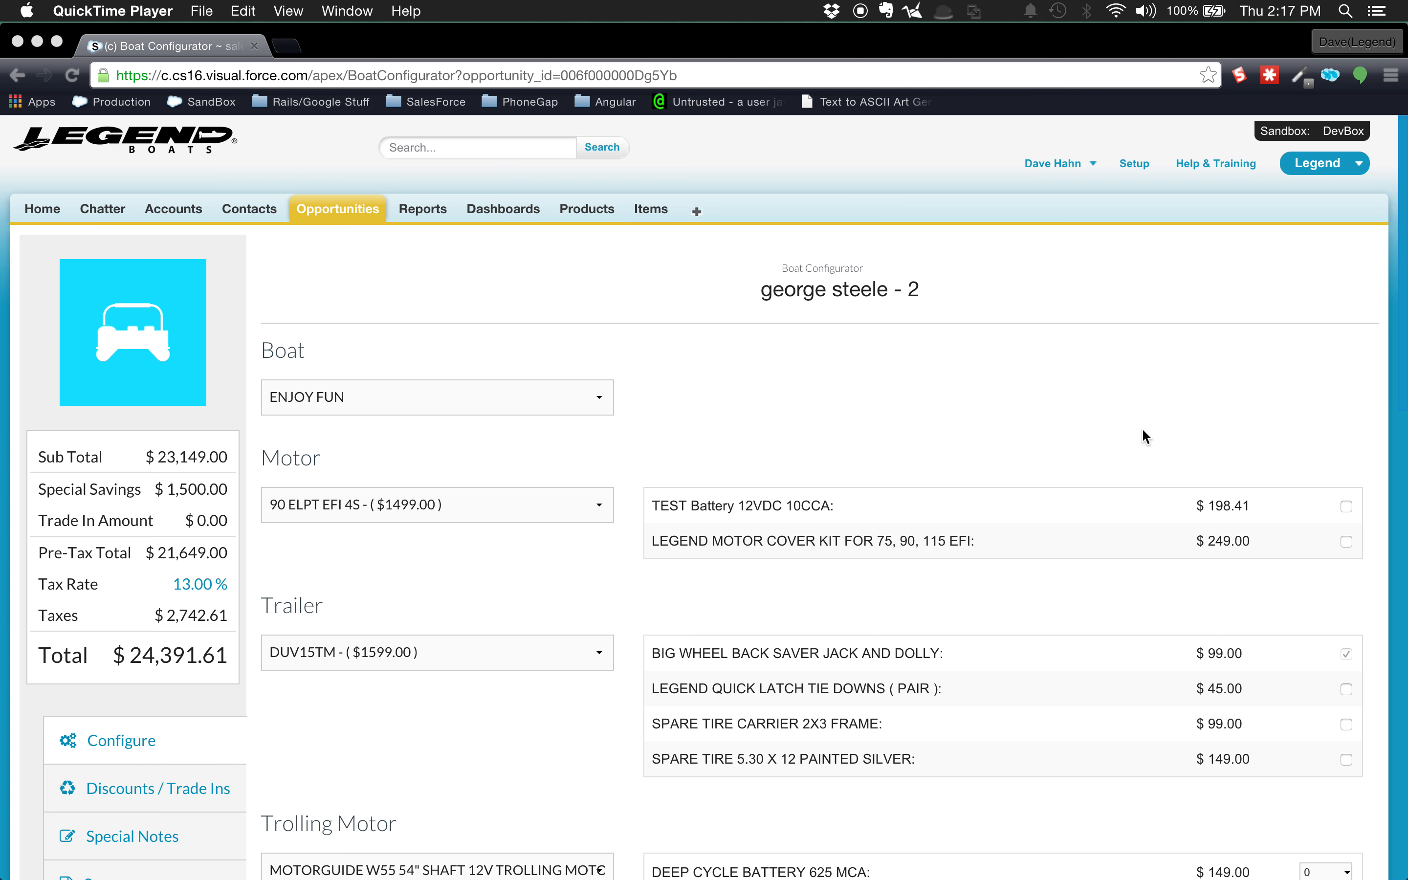
Step: Review the selected boat, motor, trailer, trolling motor, warranty and luxury package options in the Boat Configurator
scroll(1141, 430, "down", 3)
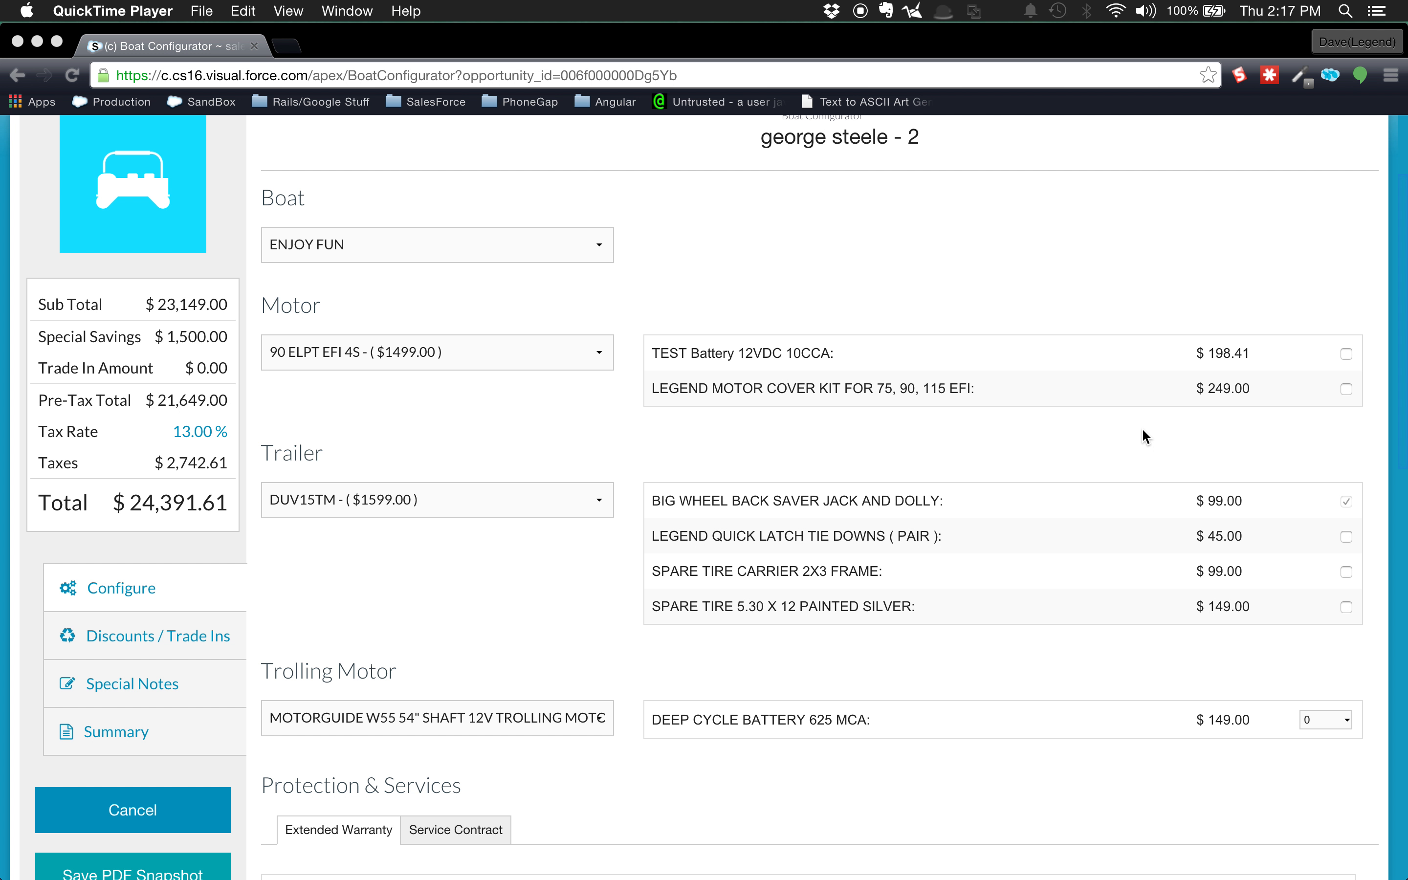
scroll(1141, 434, "up", 3)
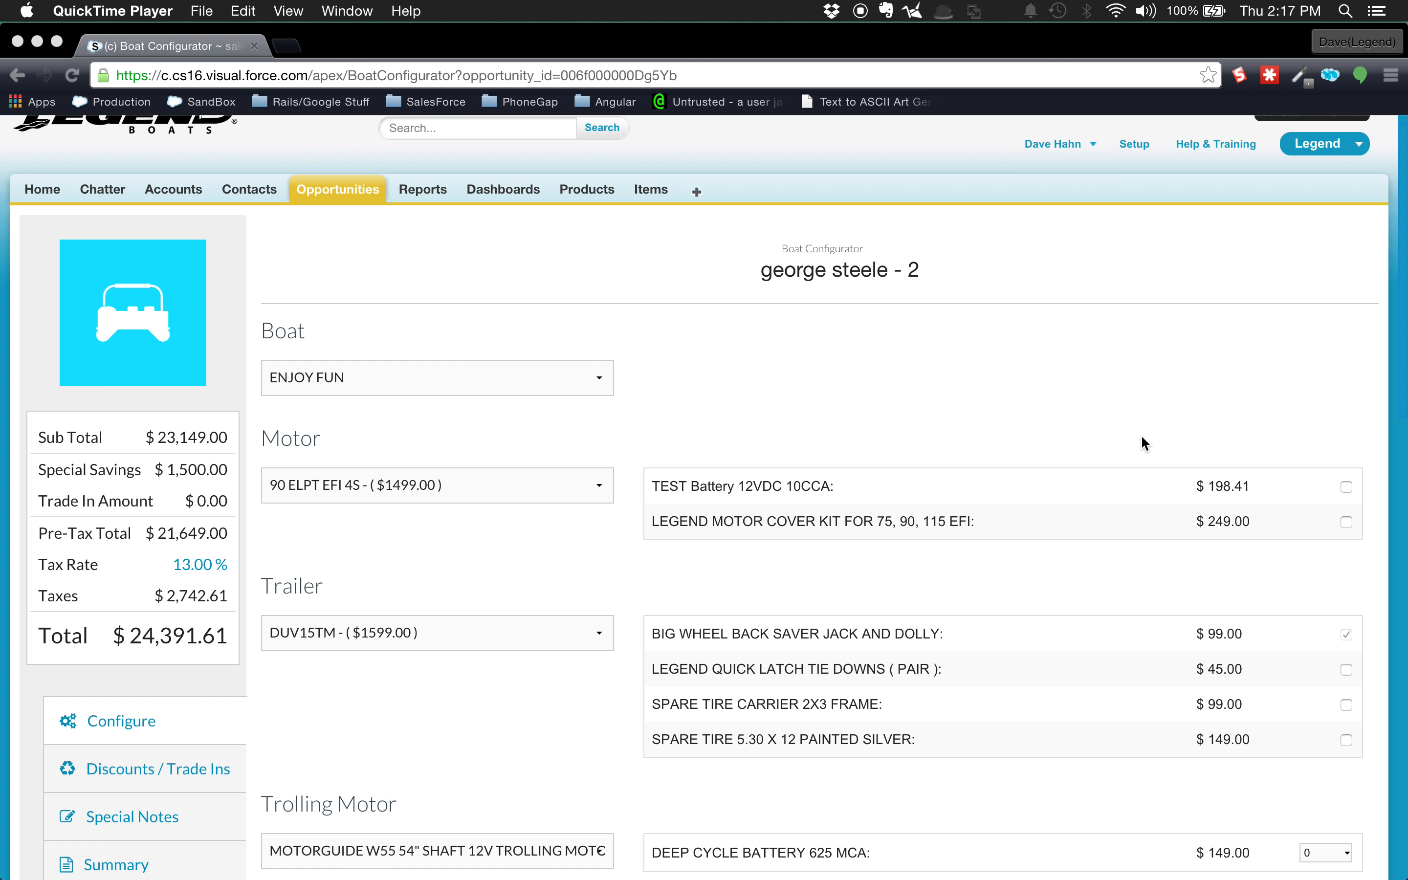
scroll(1142, 437, "down", 3)
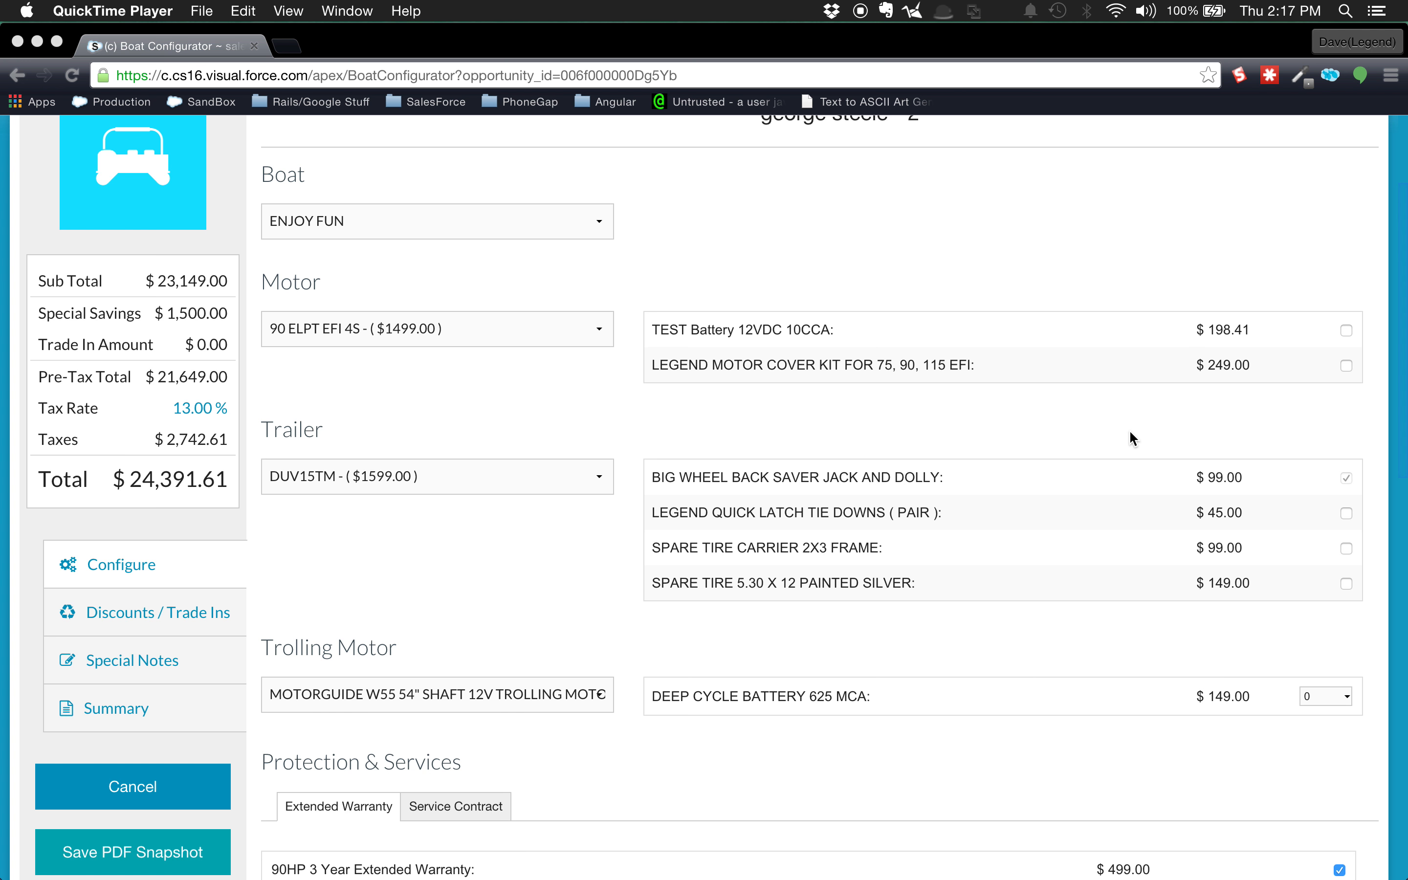
scroll(1022, 419, "up", 3)
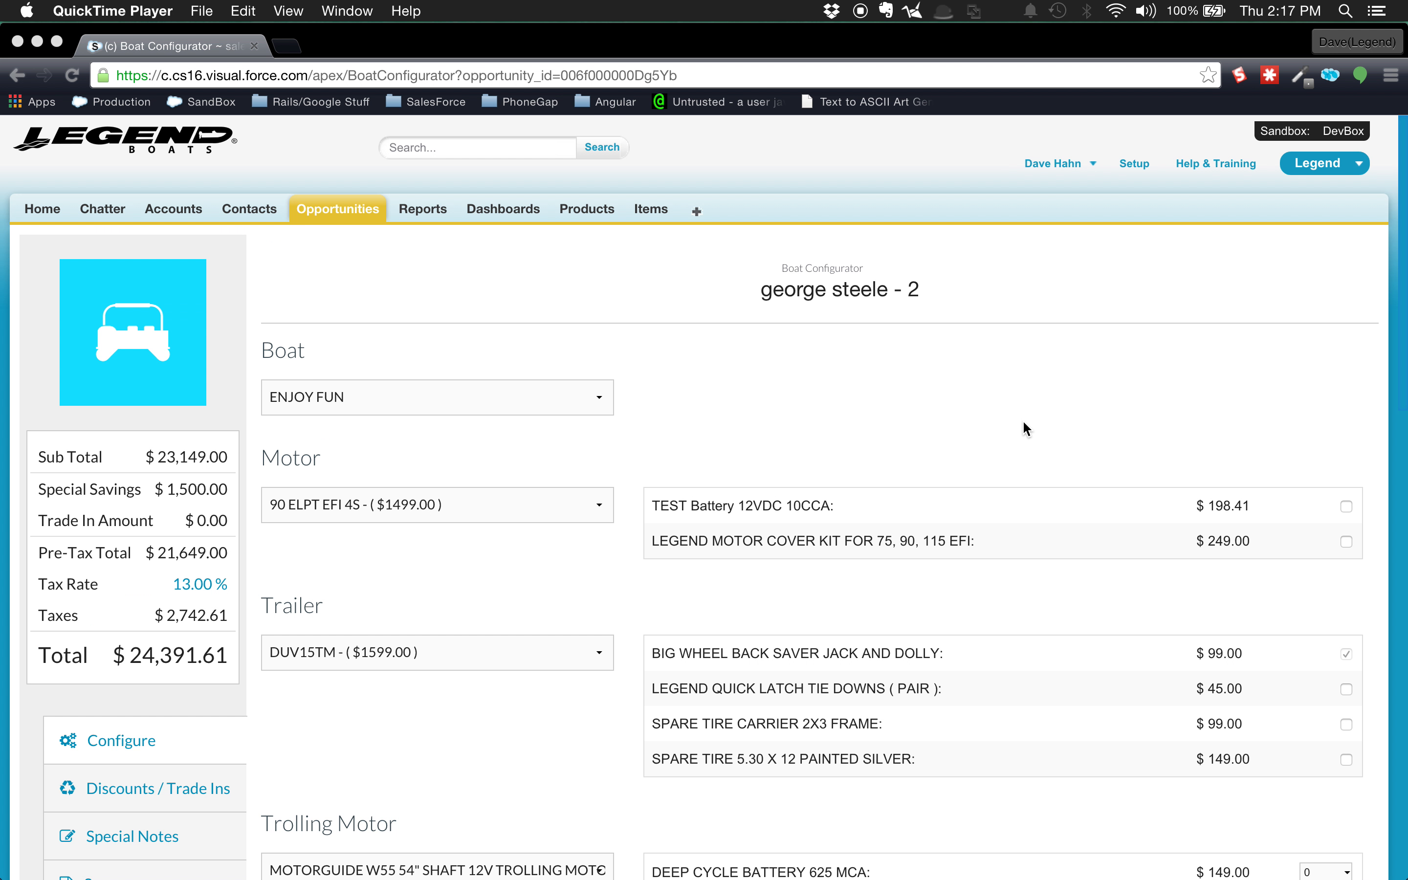
scroll(998, 409, "down", 2)
scroll(995, 408, "down", 8)
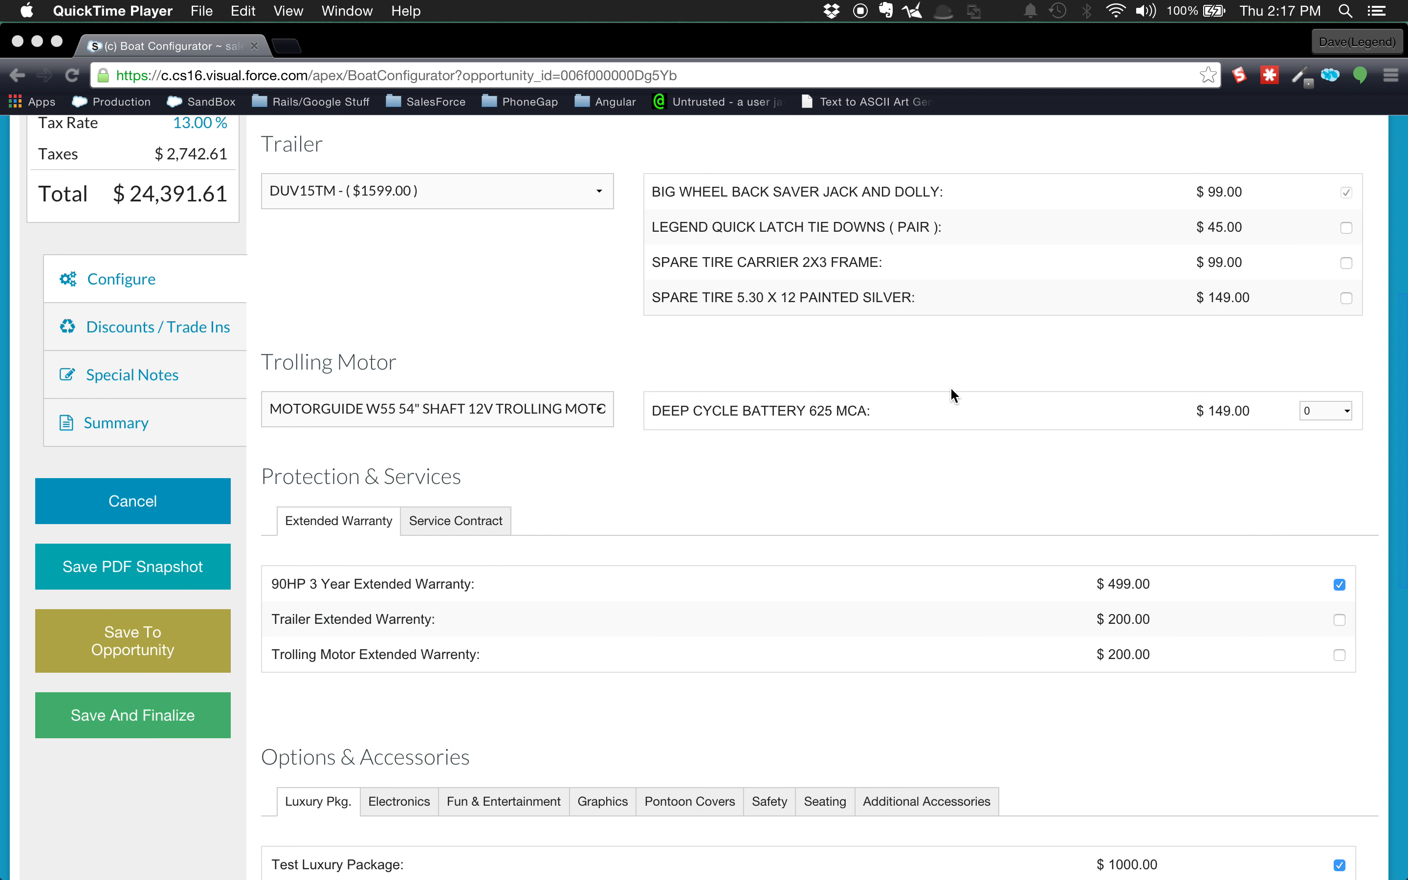
scroll(931, 402, "down", 8)
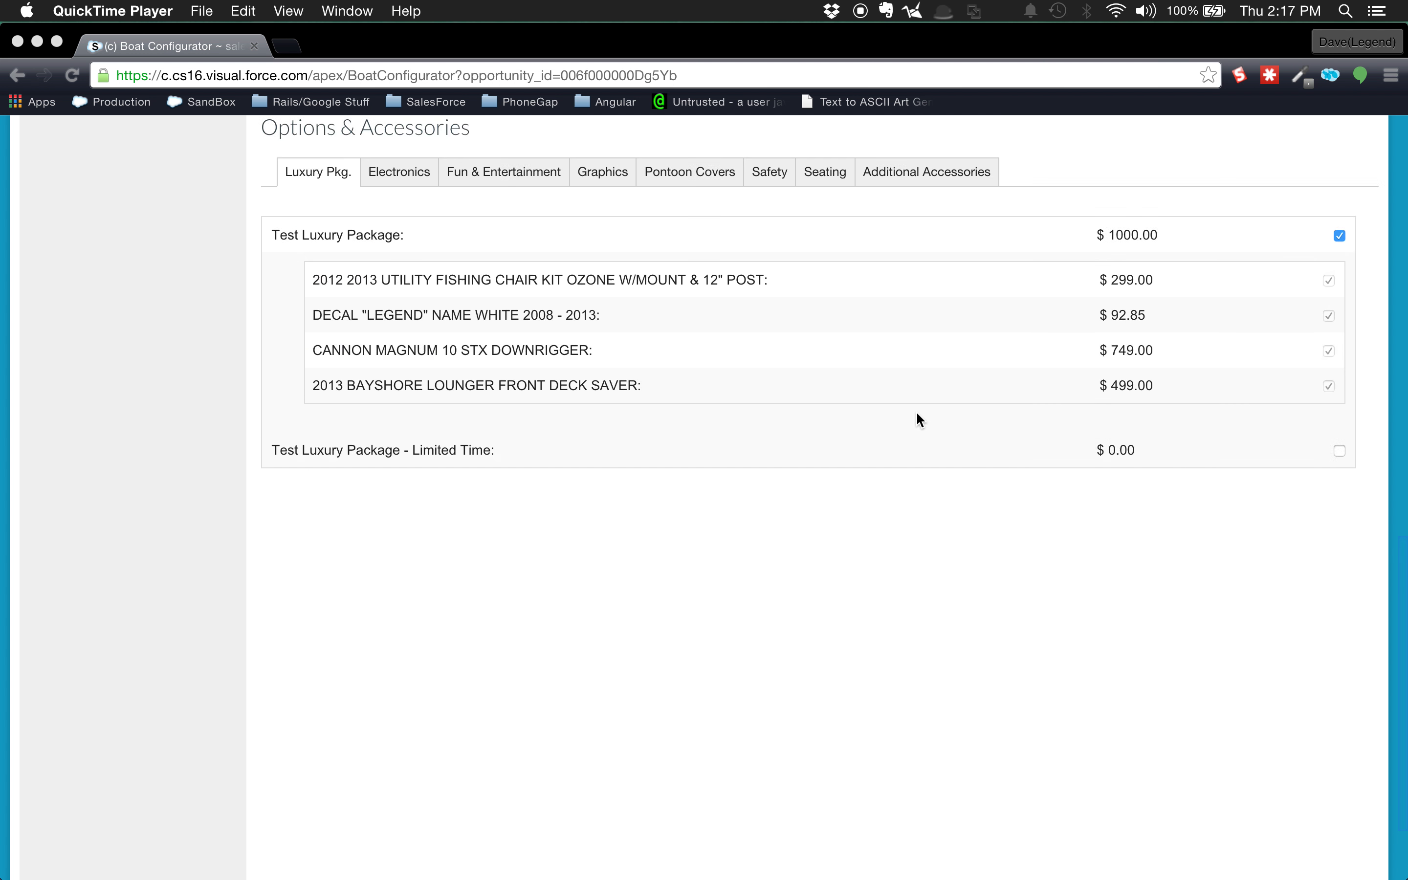
scroll(915, 410, "up", 4)
Step: Review the additional accessories and the discounts entered for the boat configuration
left_click(923, 404)
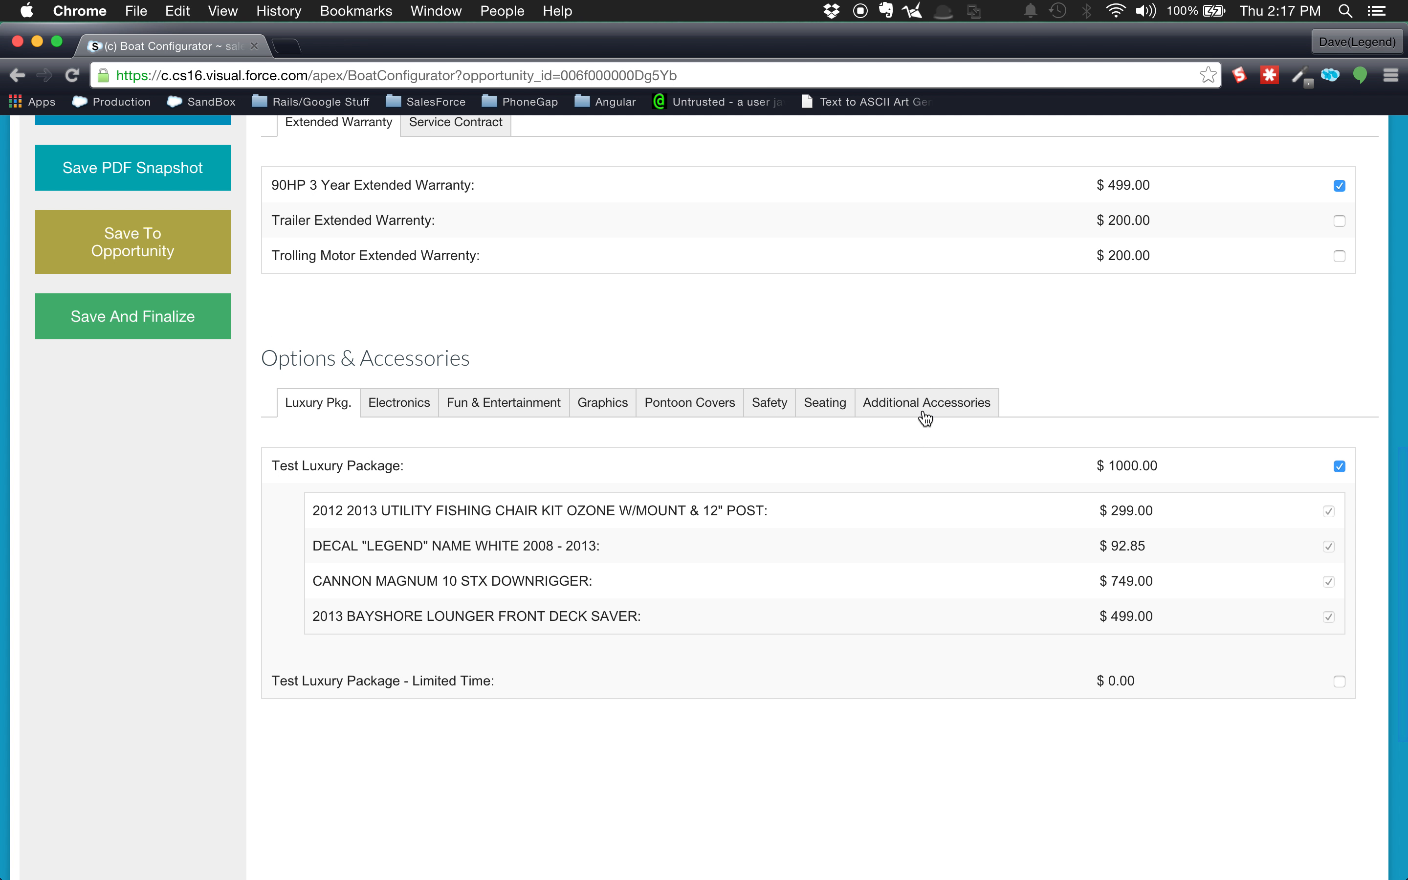
left_click(925, 403)
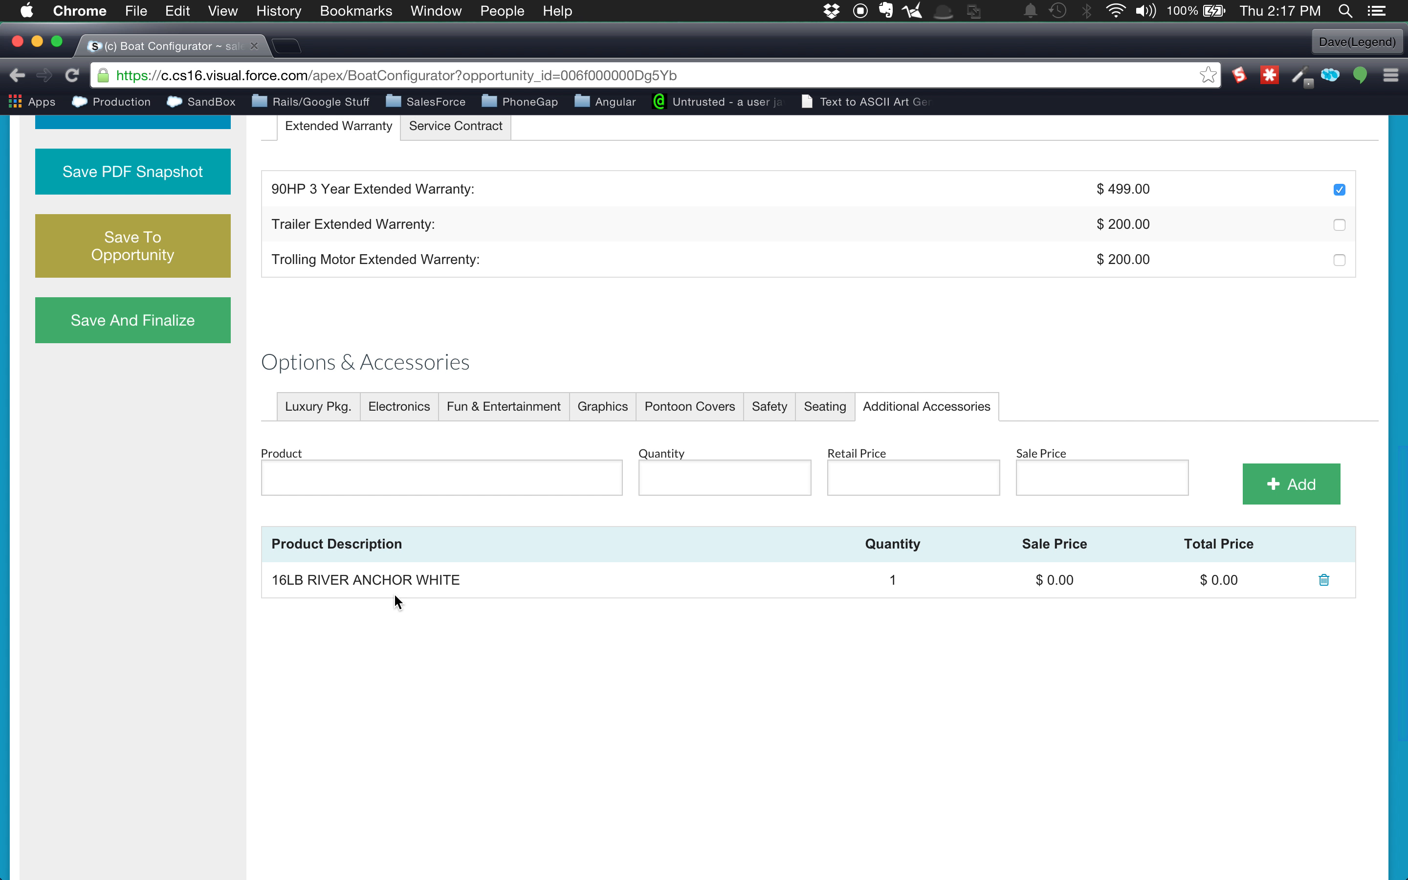
scroll(393, 597, "up", 3)
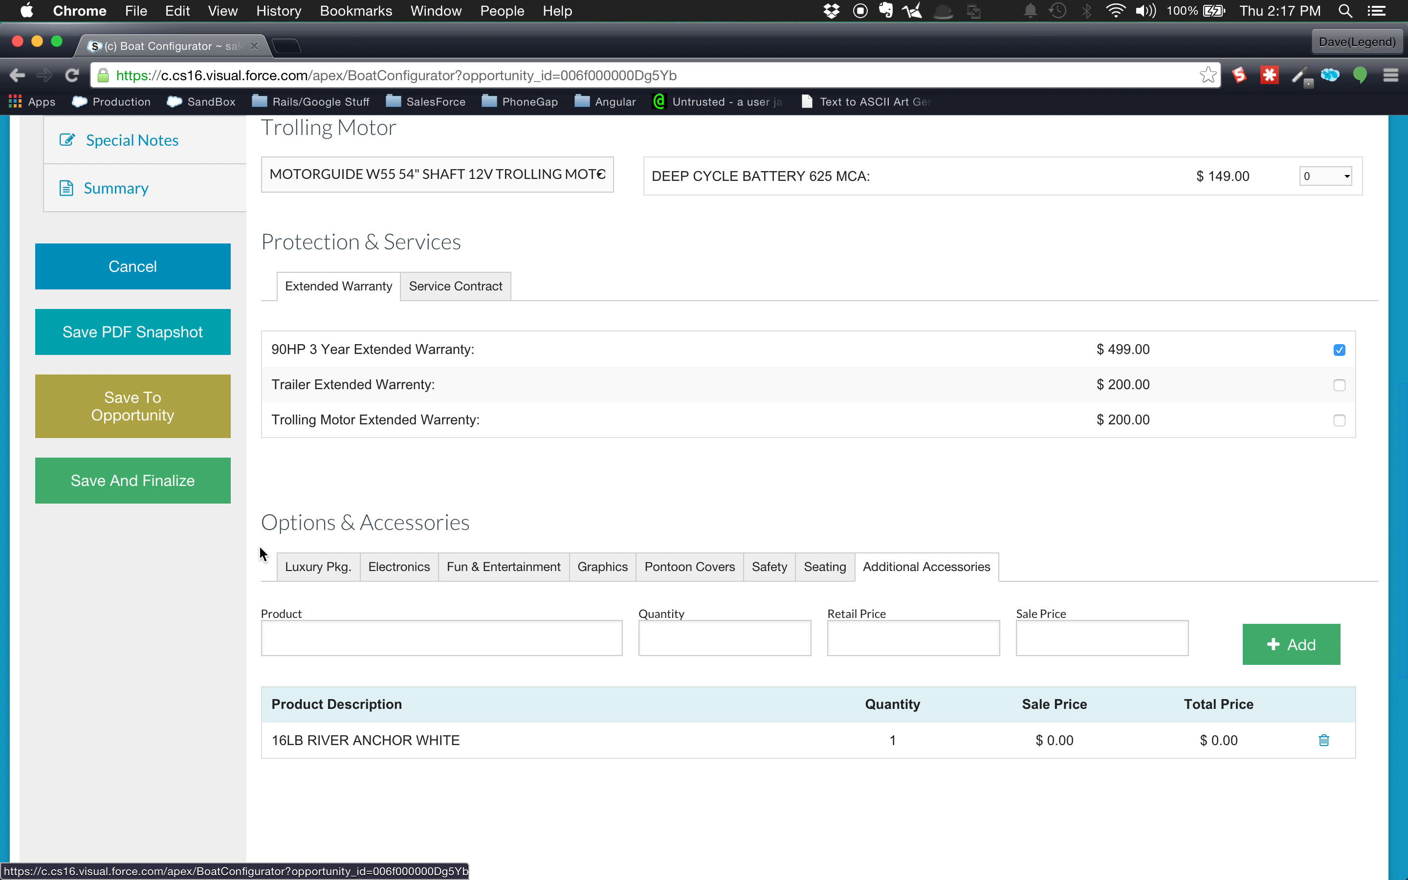
scroll(325, 567, "up", 1)
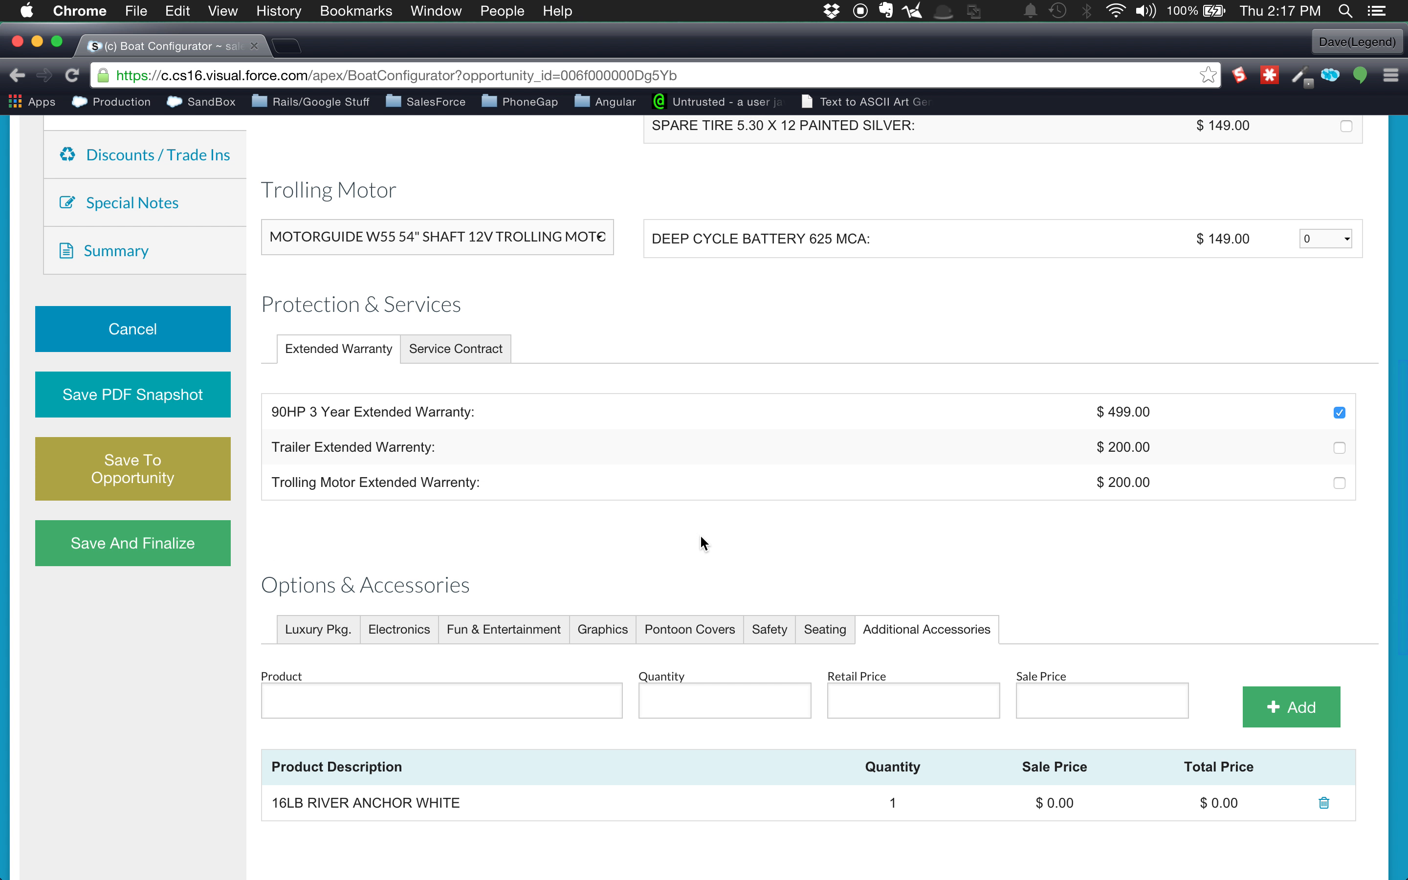
scroll(699, 533, "up", 2)
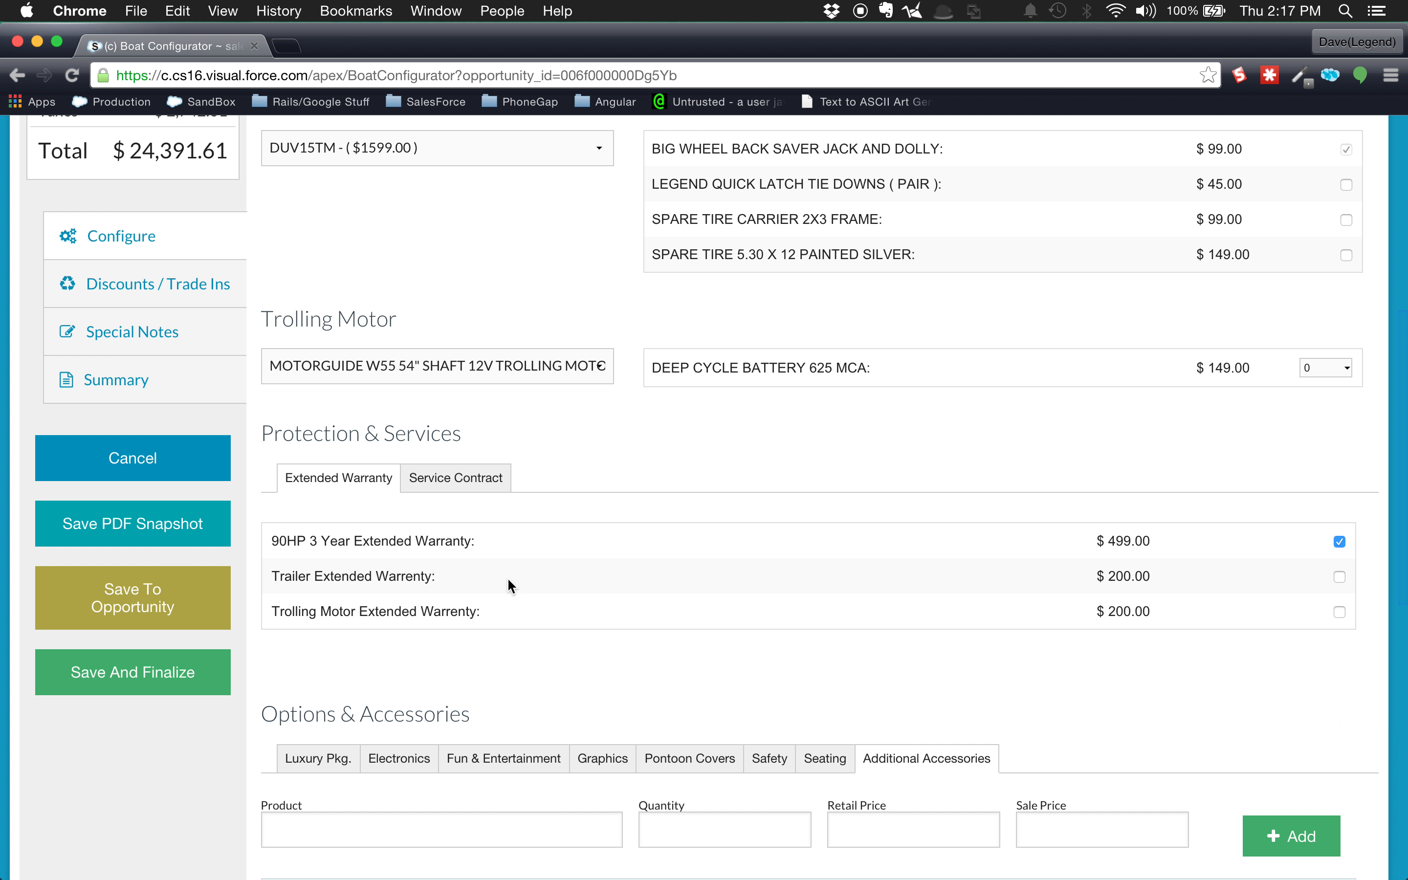
left_click(111, 292)
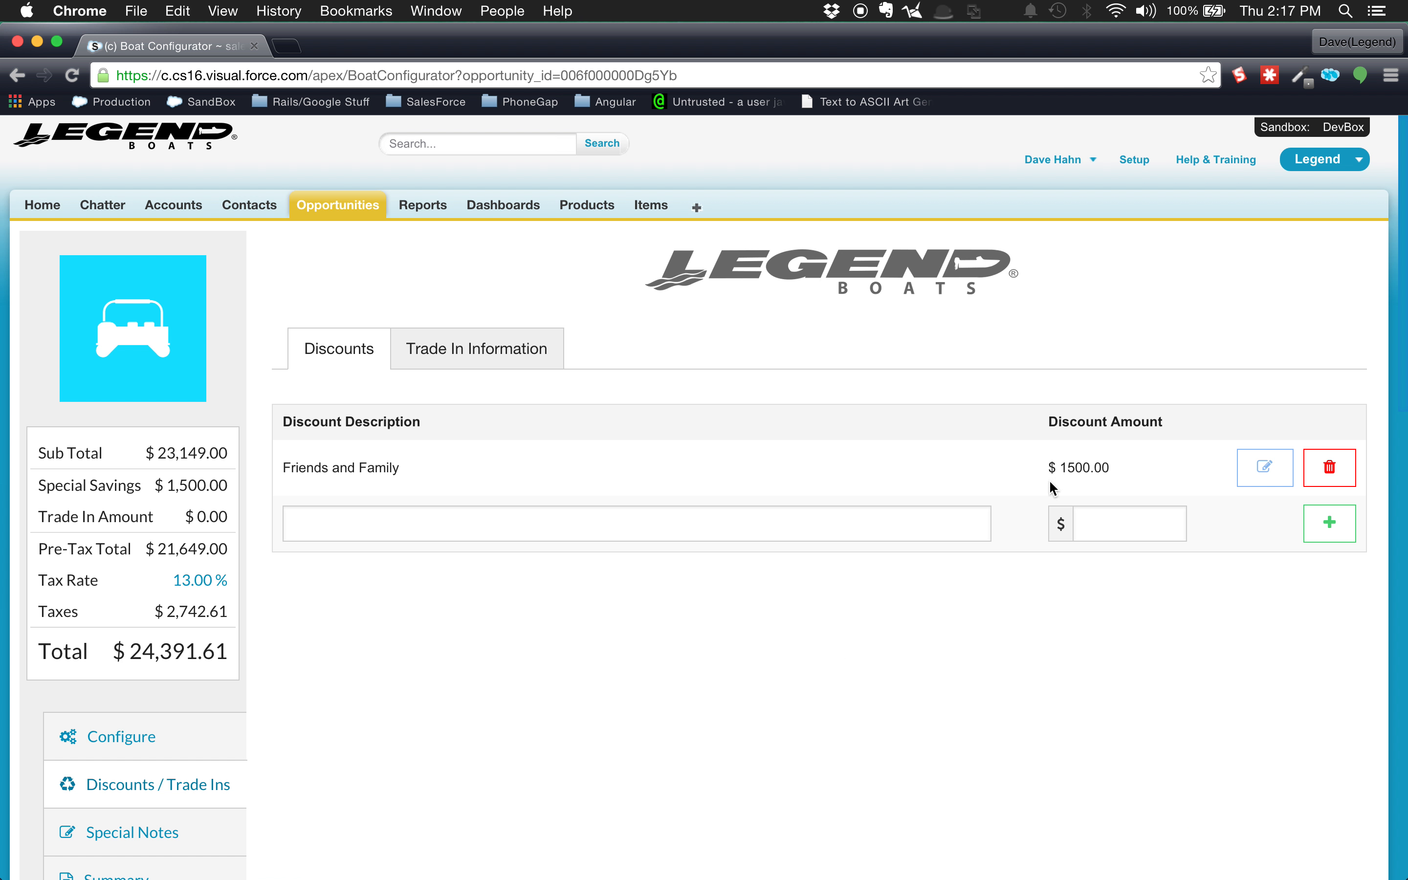
Step: Cancel out of the Boat Configurator and open the Commission Calculator for the opportunity
scroll(896, 507, "down", 8)
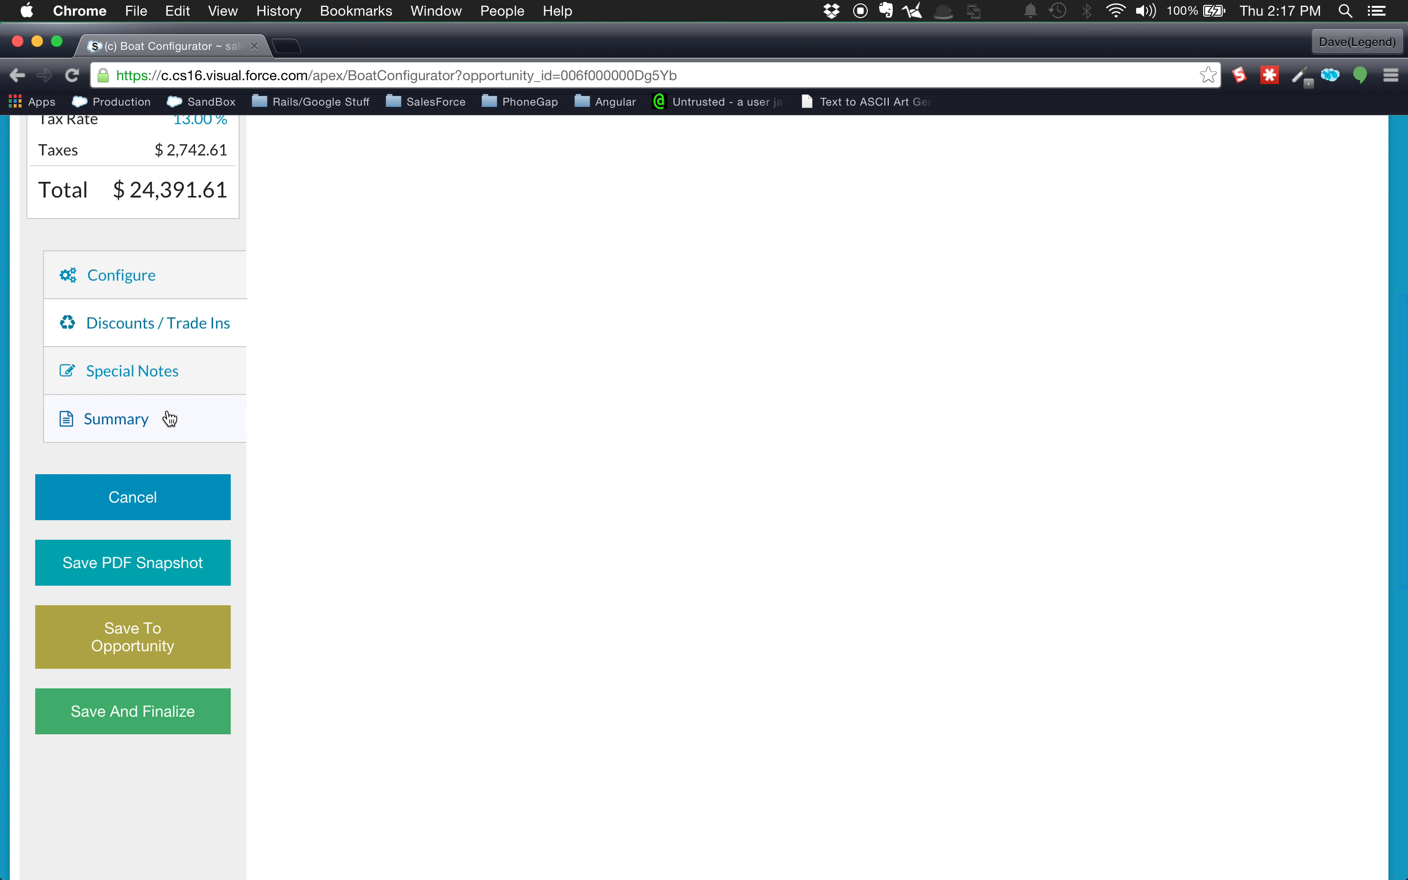
left_click(110, 495)
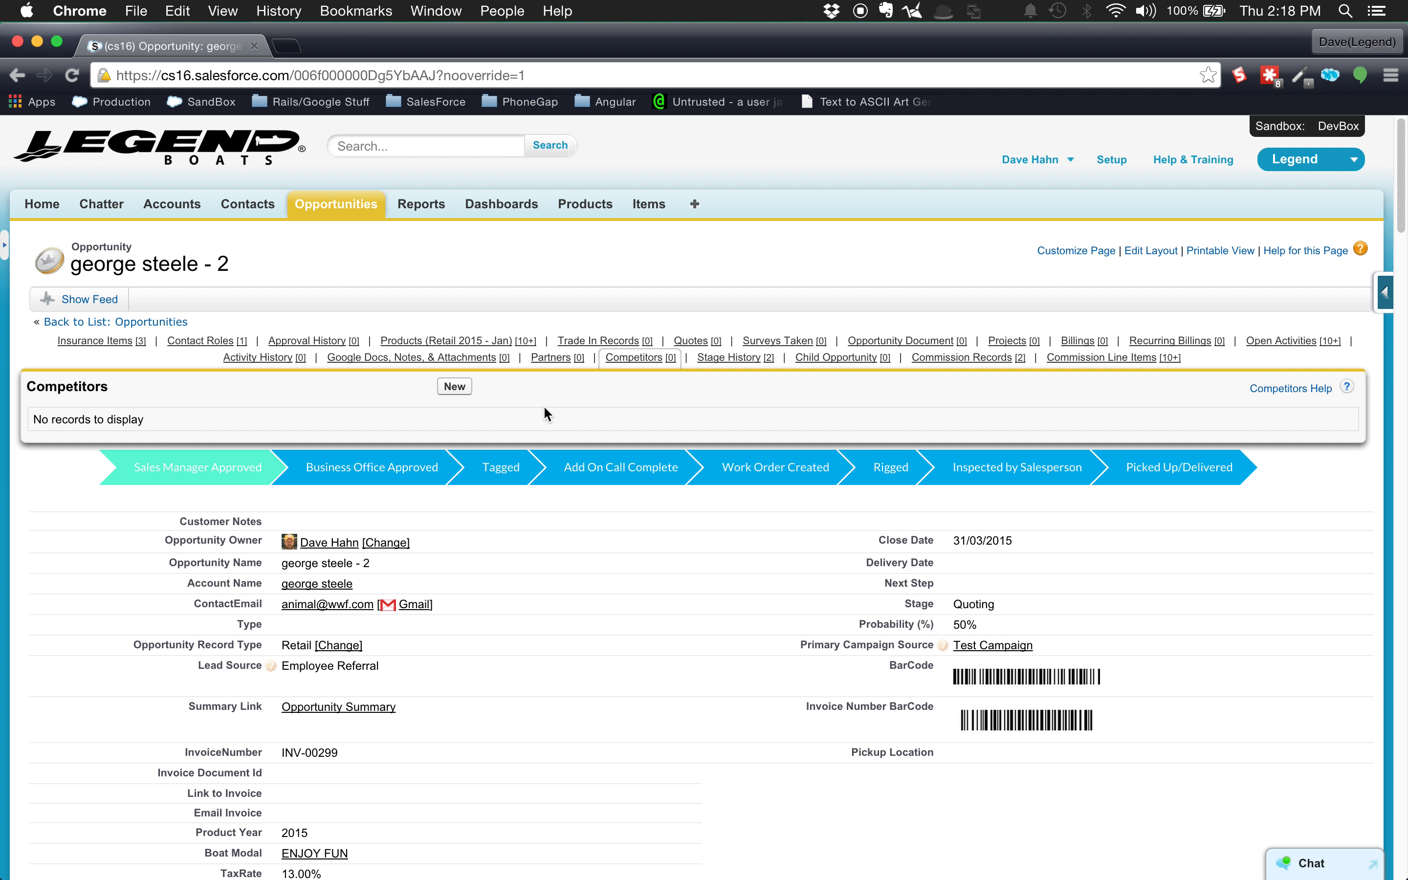
left_click(534, 428)
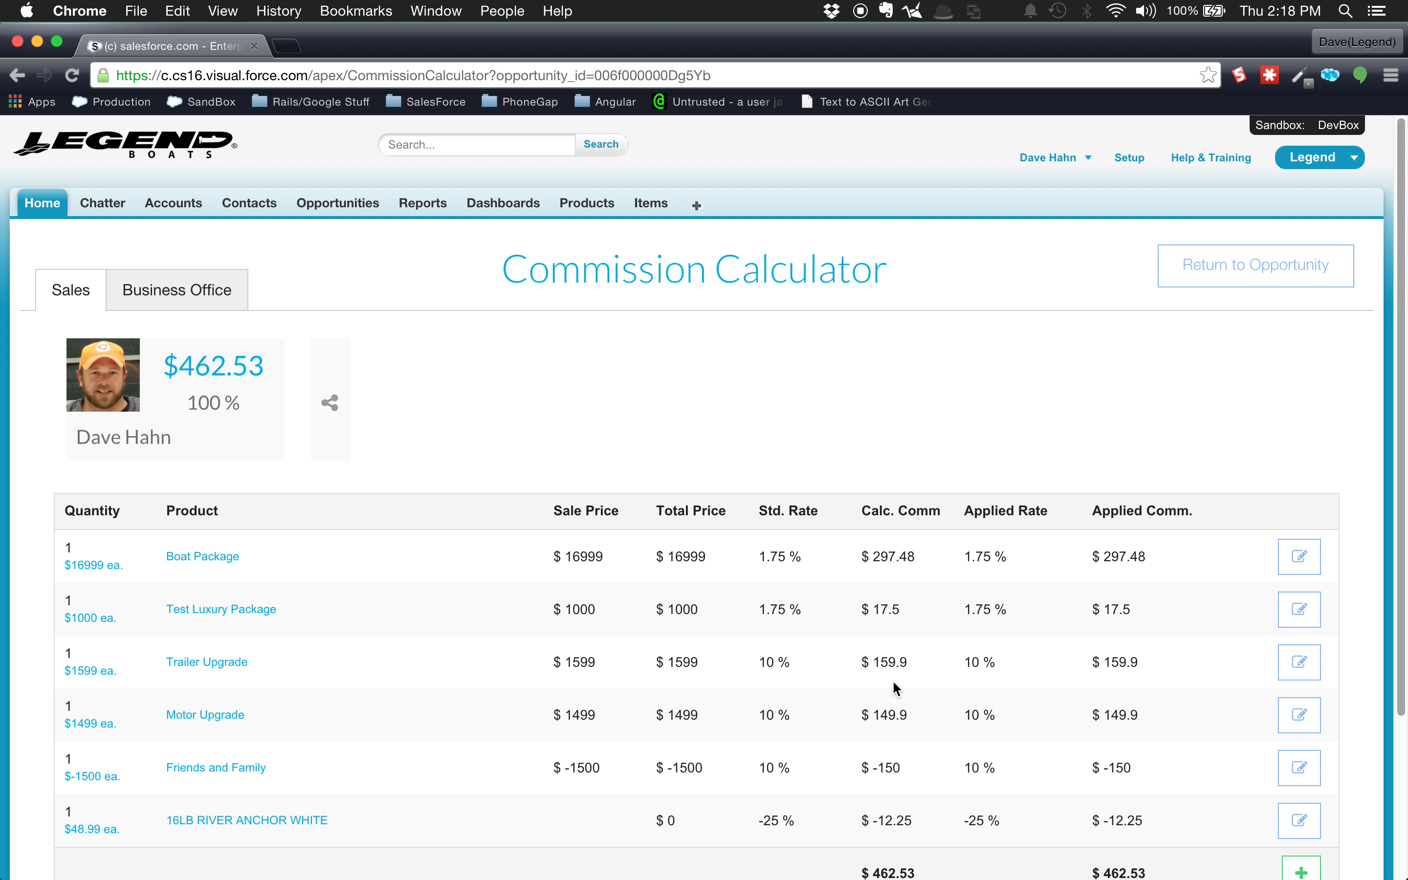
Step: Set the applied commission rate of the Friends and Family line to 0 % and save it
scroll(801, 659, "down", 3)
scroll(801, 663, "down", 2)
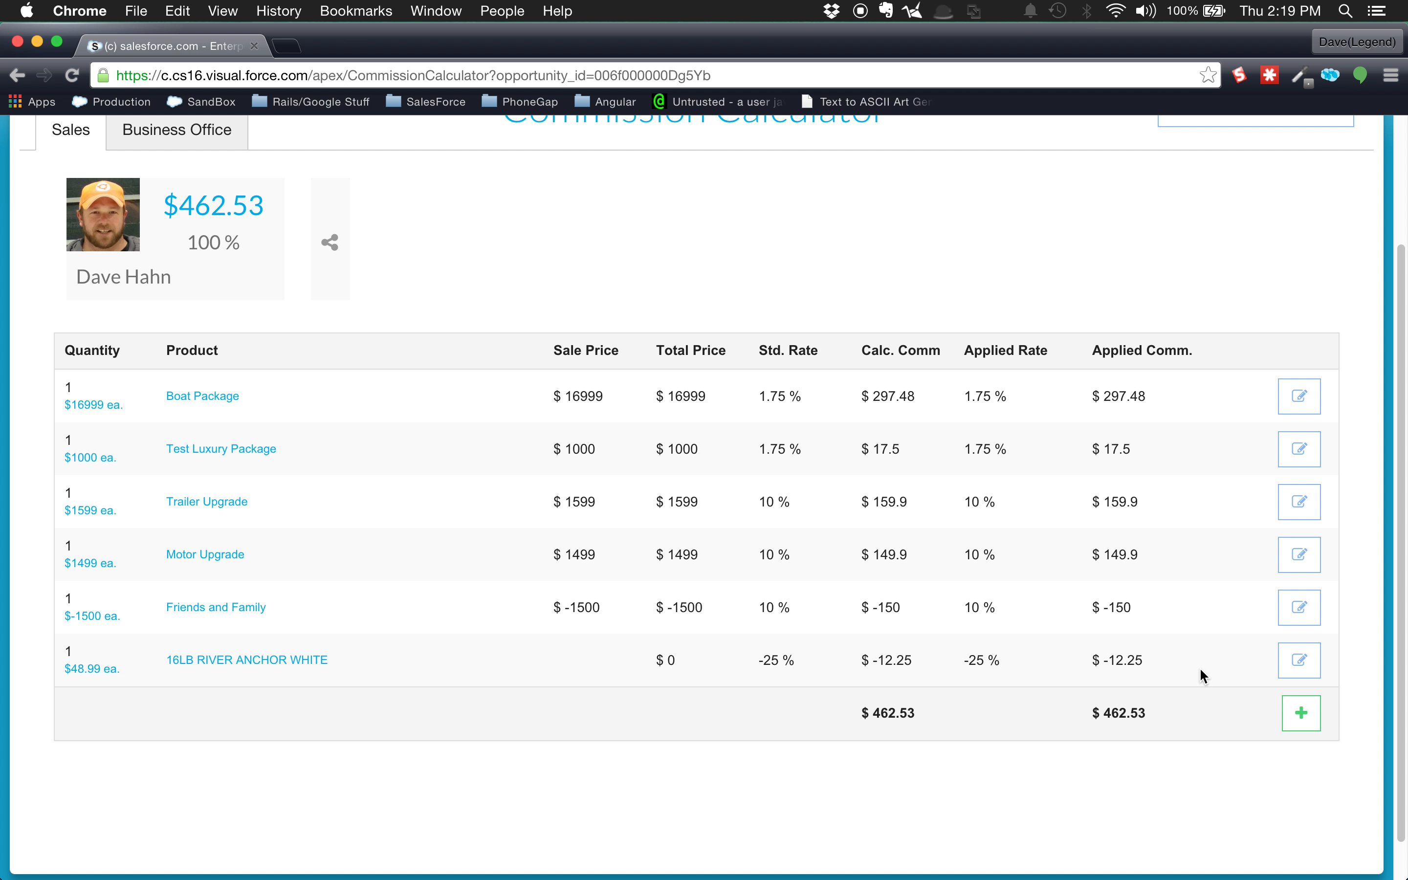
left_click(1295, 609)
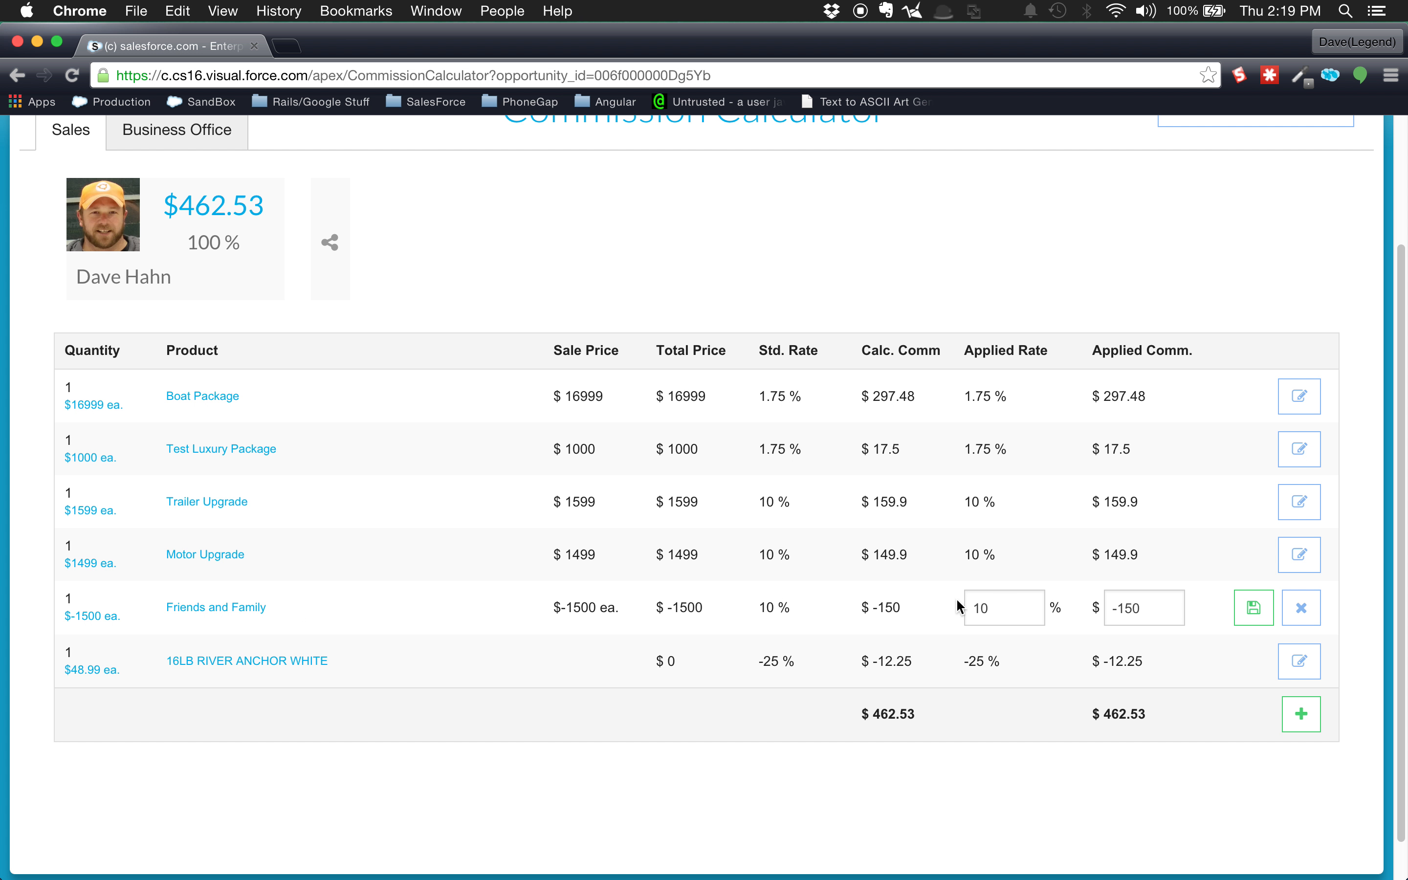
double_click(998, 610)
type("0")
left_click(1251, 607)
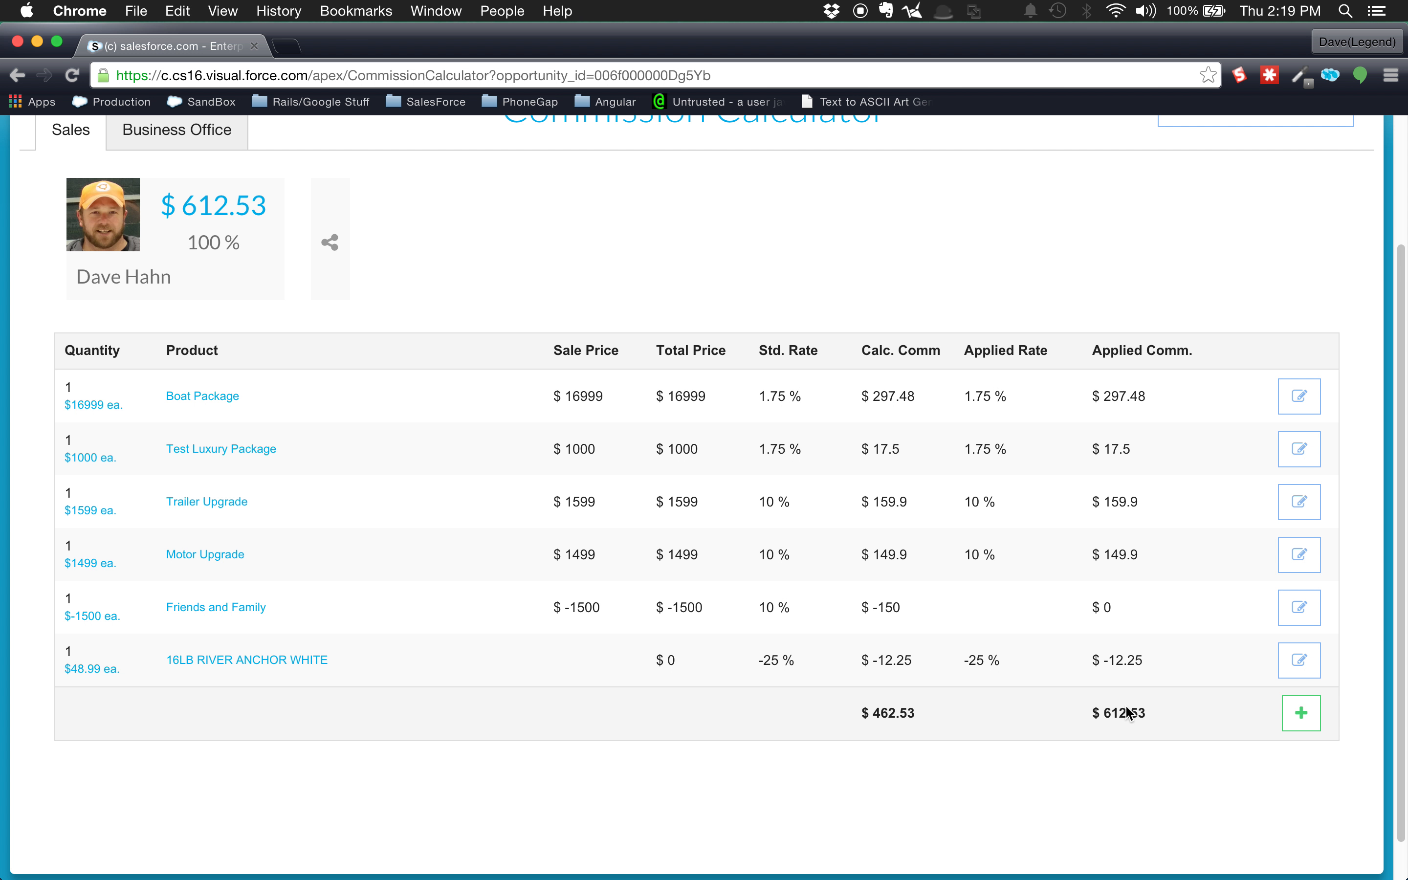
mouse_move(236, 204)
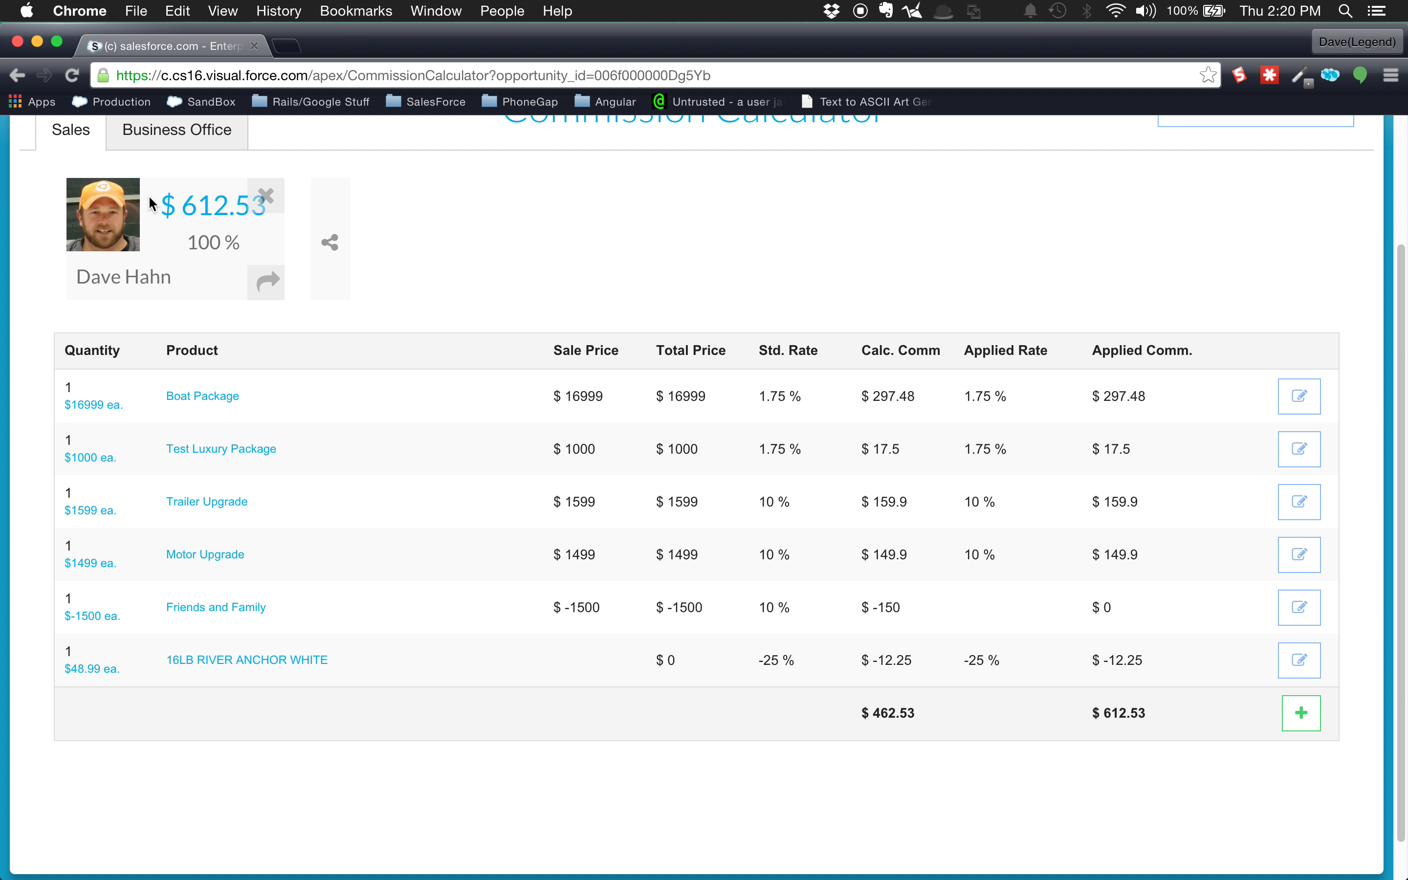
Step: Try a 5 % applied rate and an applied commission of $11.11 on the Test Luxury Package line, then discard the edit
left_click(1300, 459)
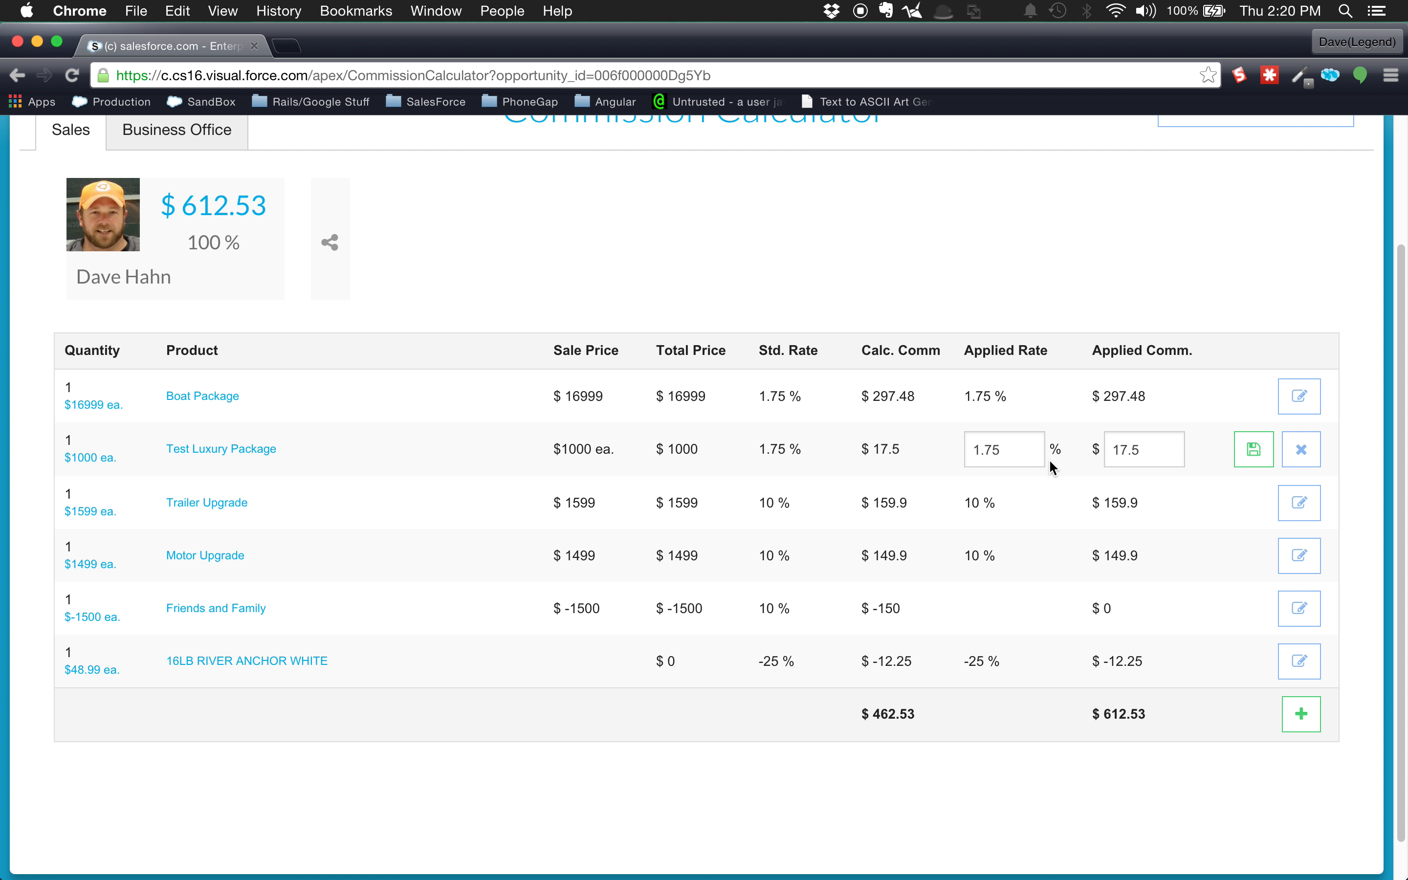
left_click_drag(1015, 449, 967, 449)
type("5")
left_click(1153, 449)
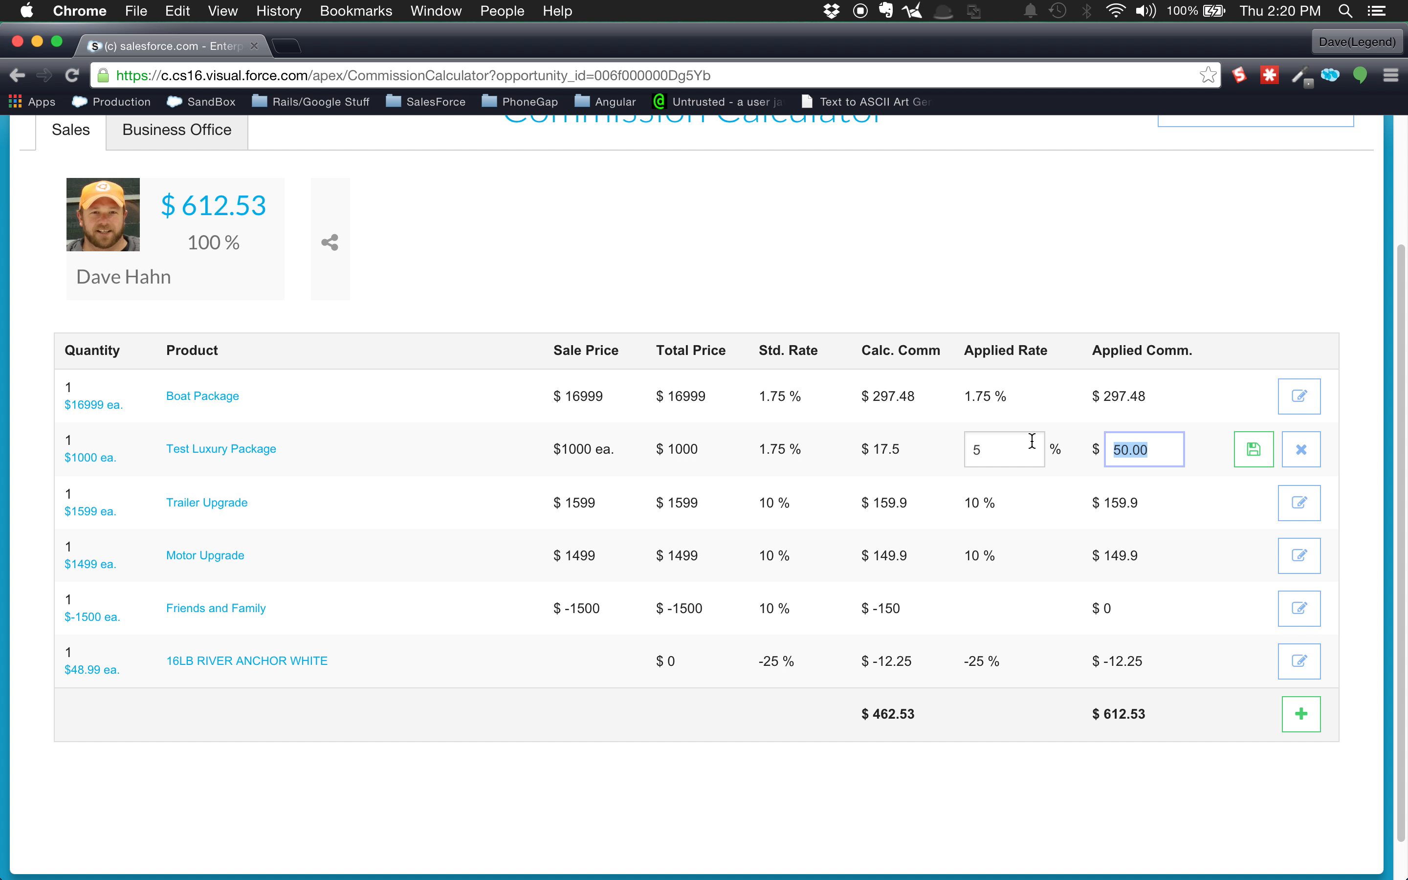
type("11.11")
left_click(1307, 451)
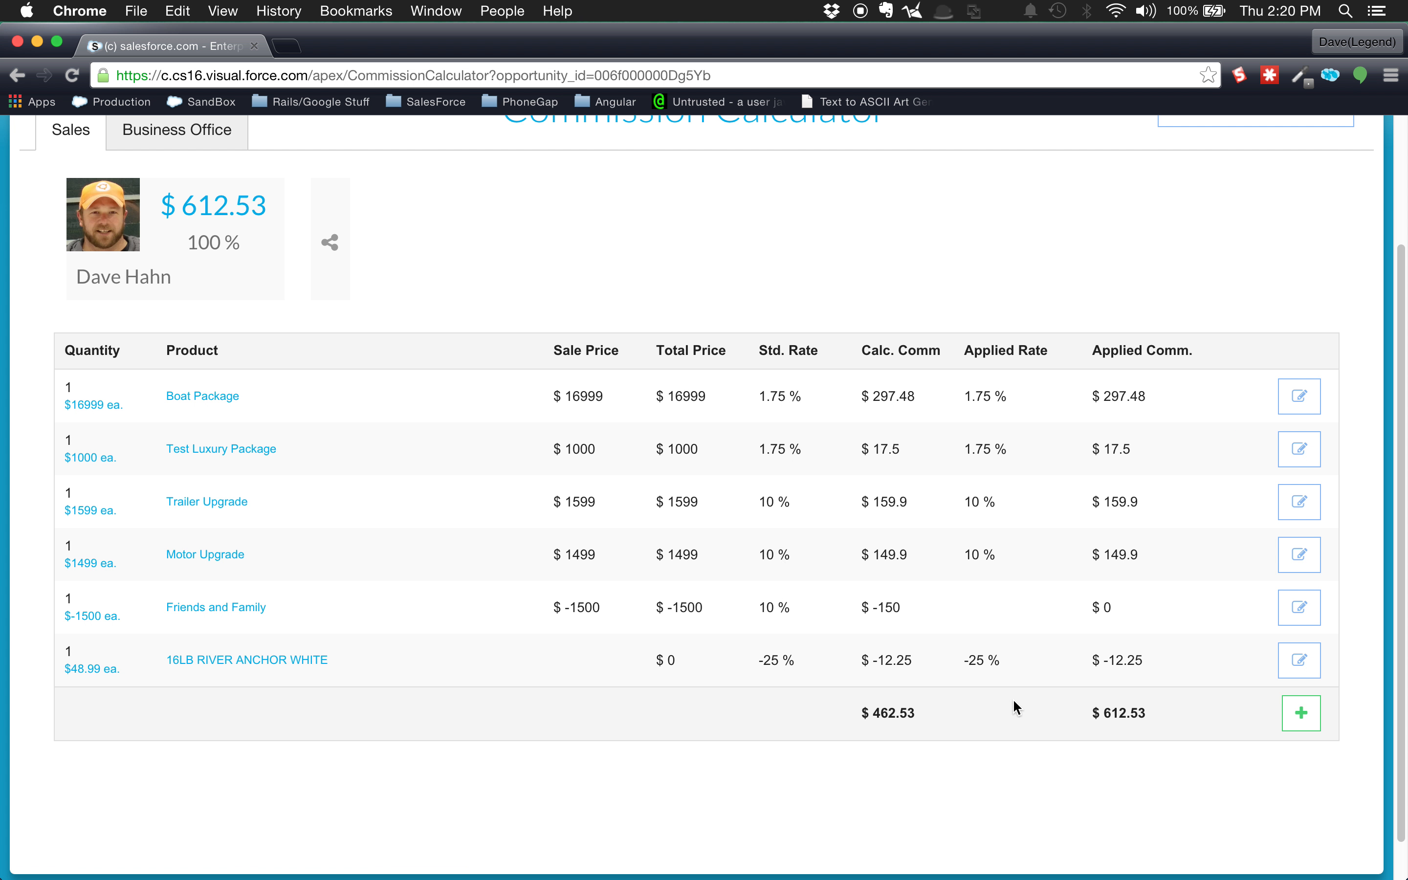
Step: Add and save a custom commission line named "Random entry" with an applied commission of $100
left_click(1301, 712)
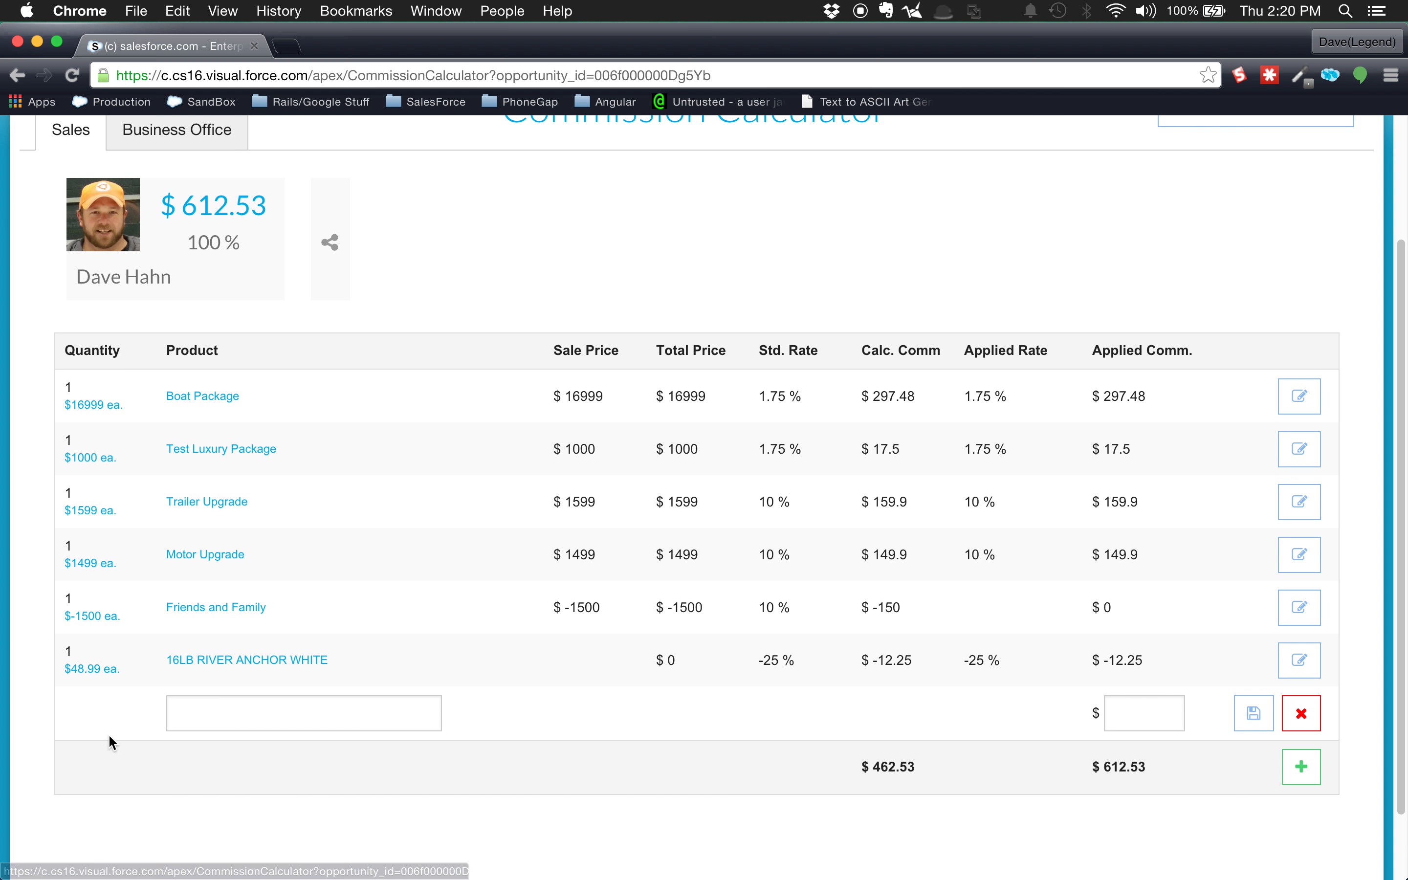
left_click(215, 722)
type("Random ")
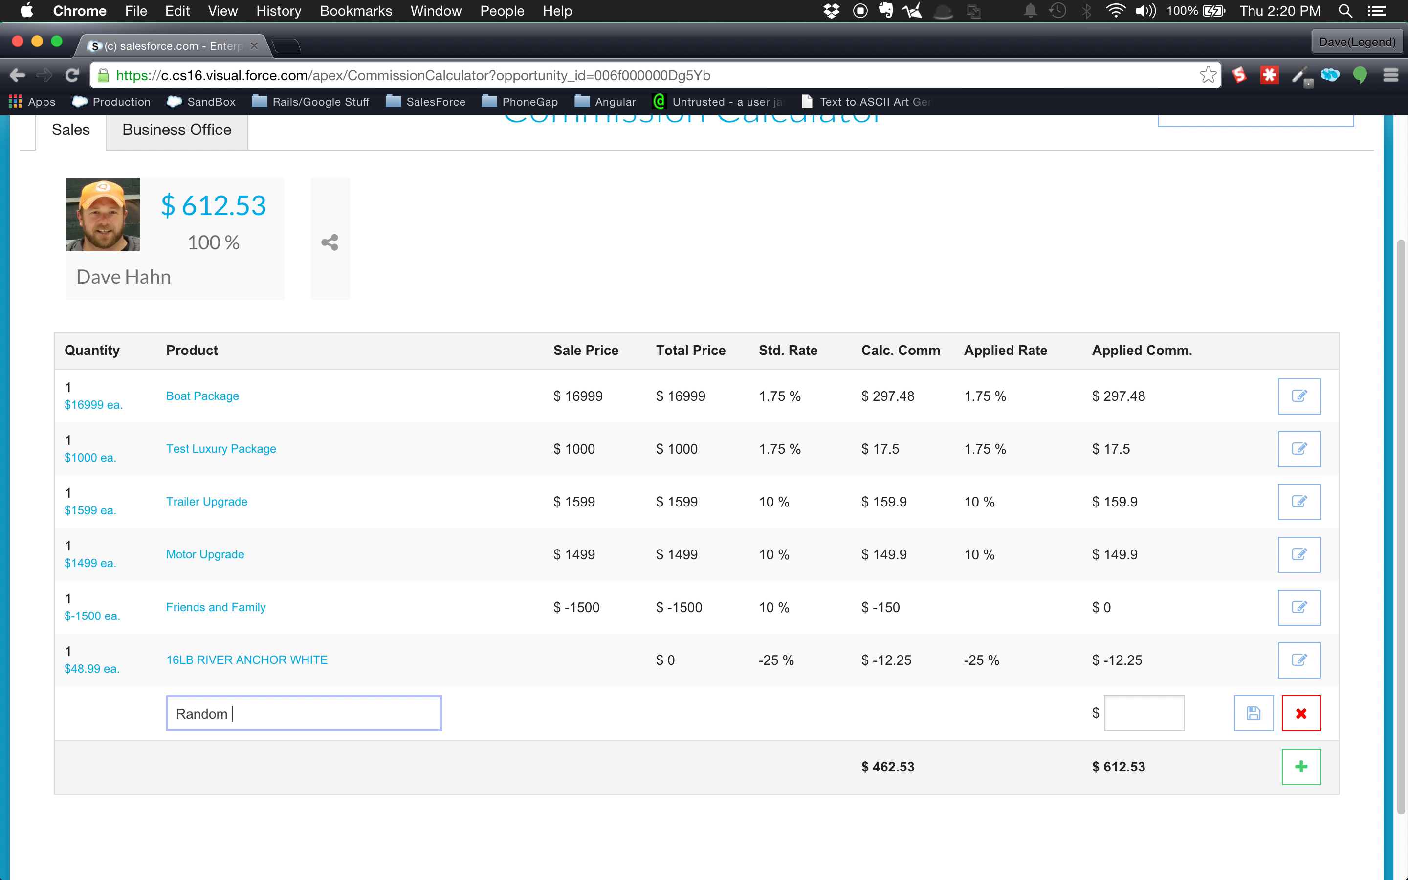
type("entry")
left_click(1178, 710)
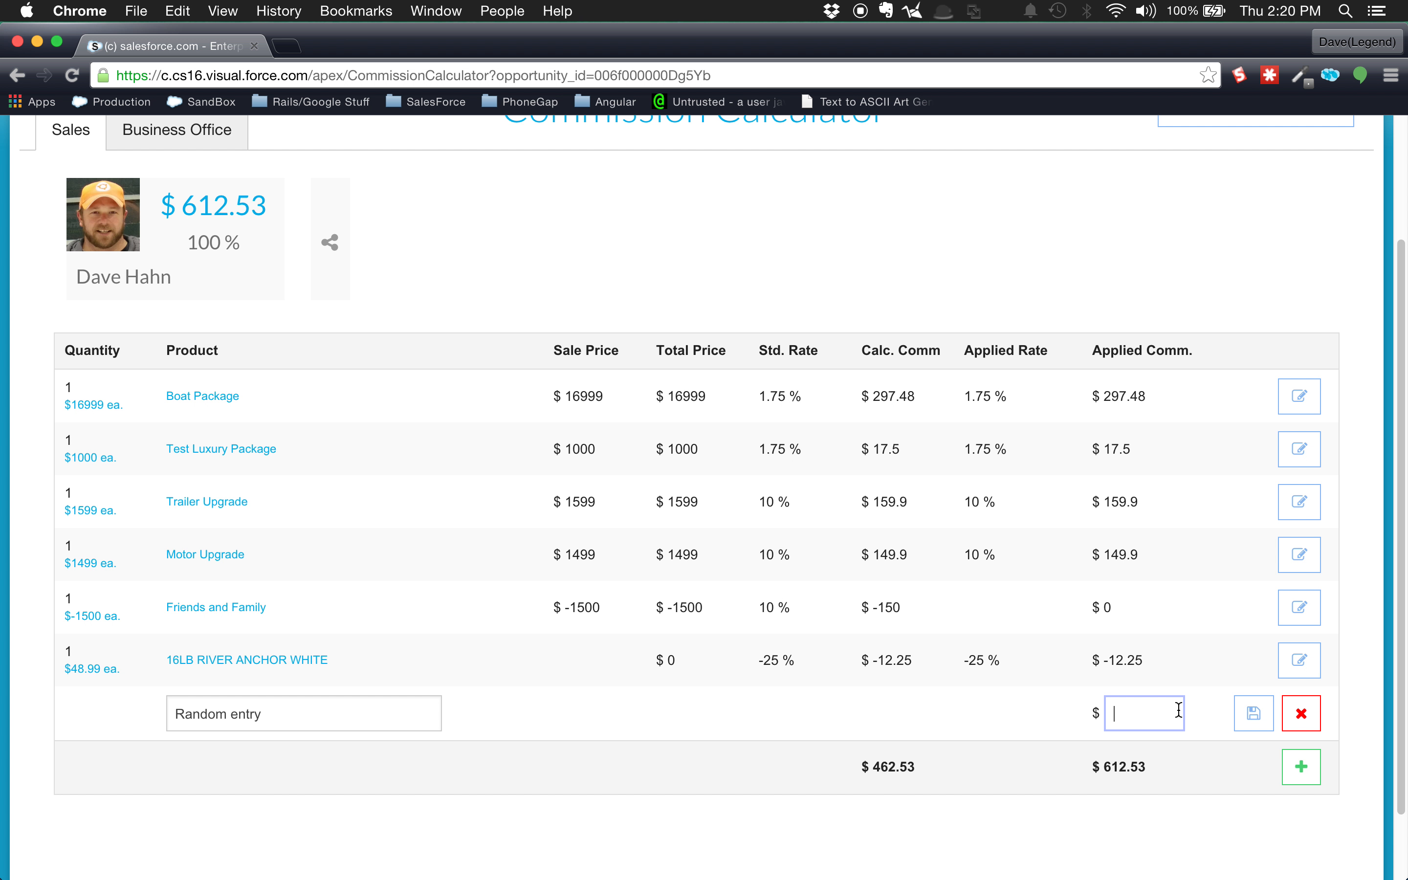
type("100")
key("Left")
key("Left")
key("Left")
type("-")
key("BackSpace")
left_click(1256, 722)
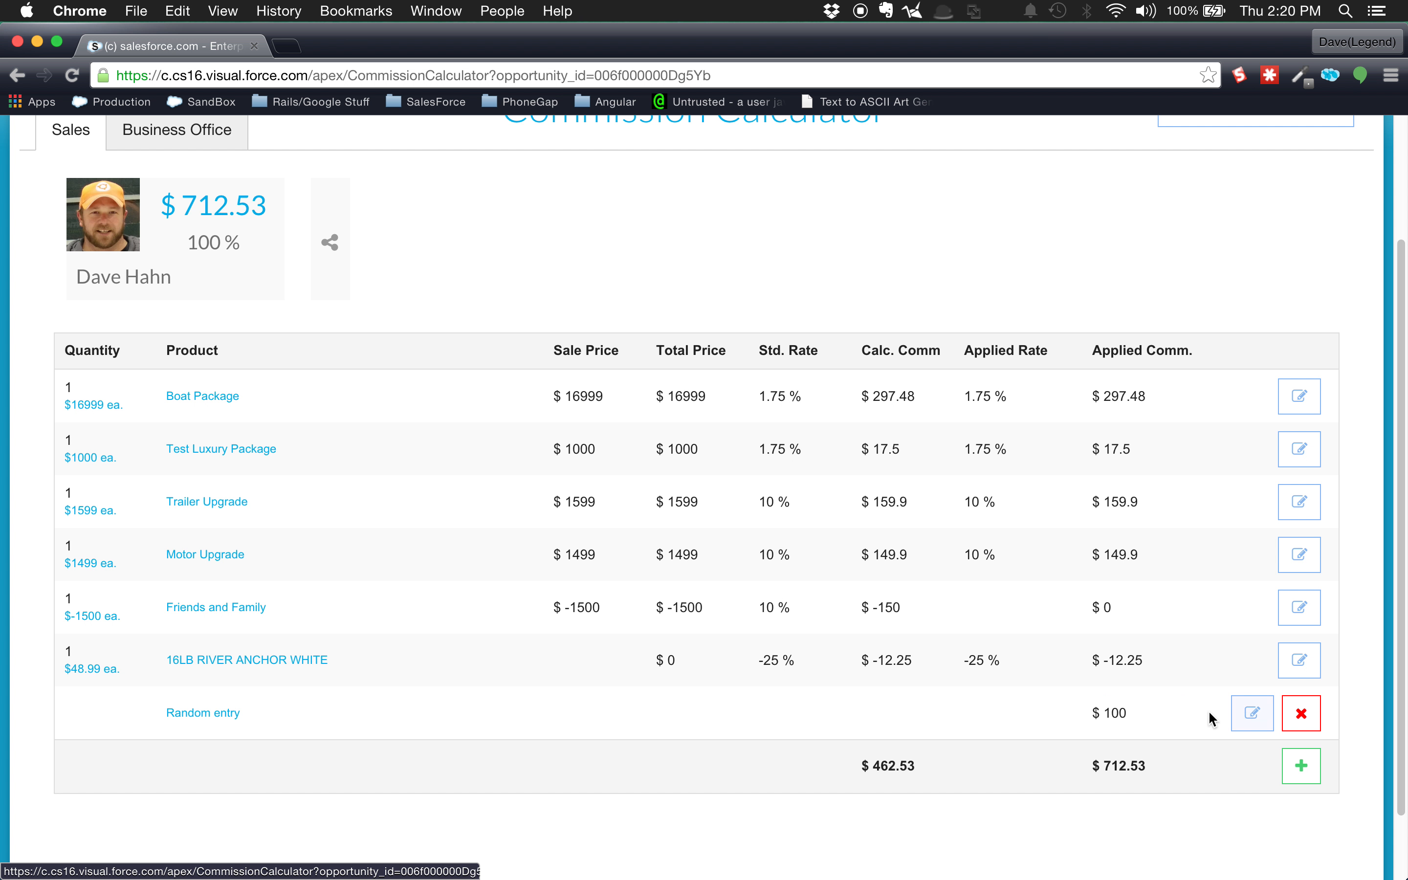
mouse_move(212, 216)
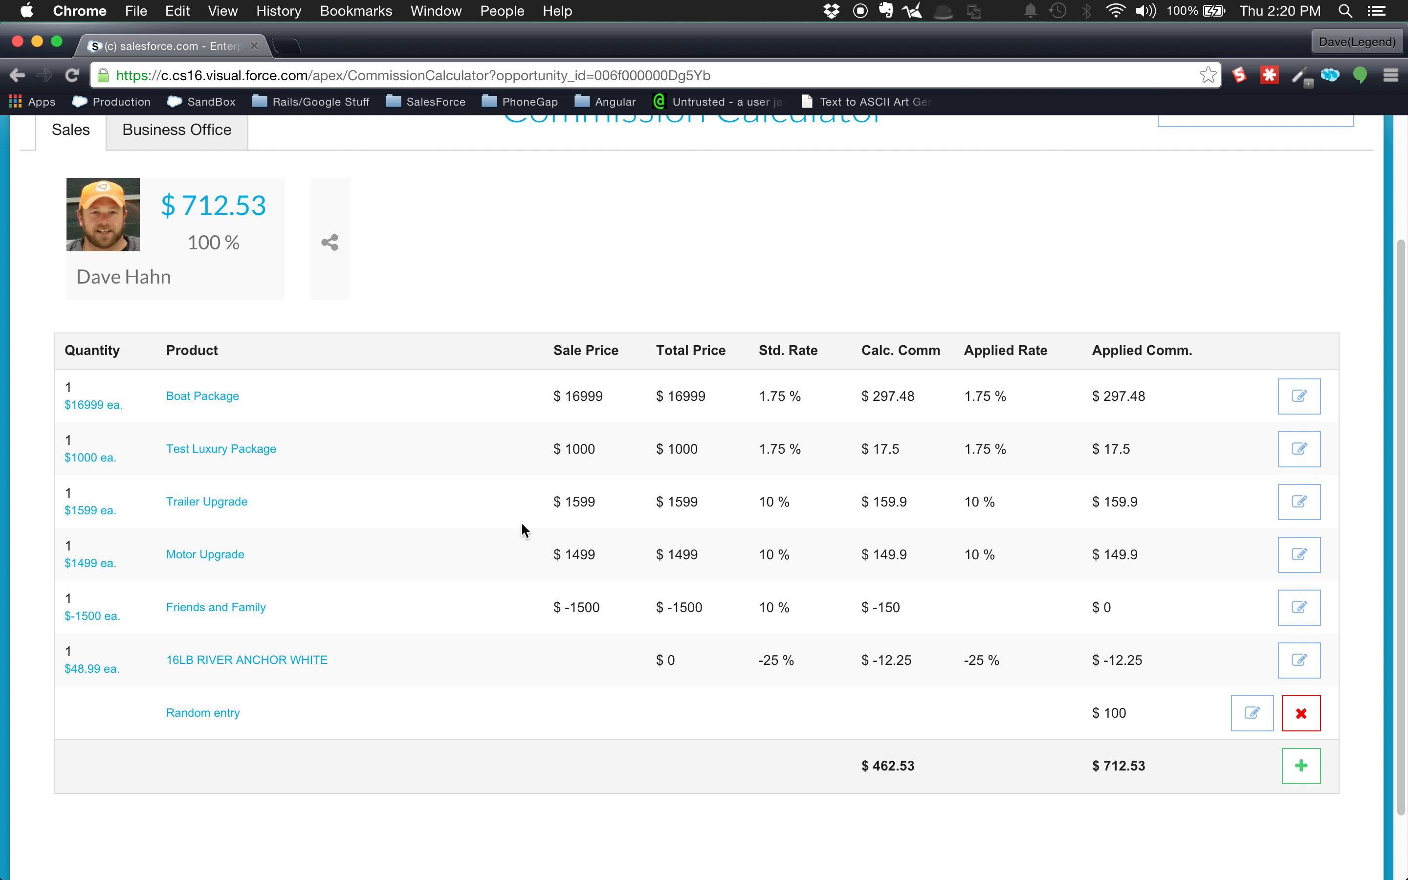
Step: Reassign the whole Sales commission to the first person in the second row of the salesperson list
scroll(64, 524, "up", 3)
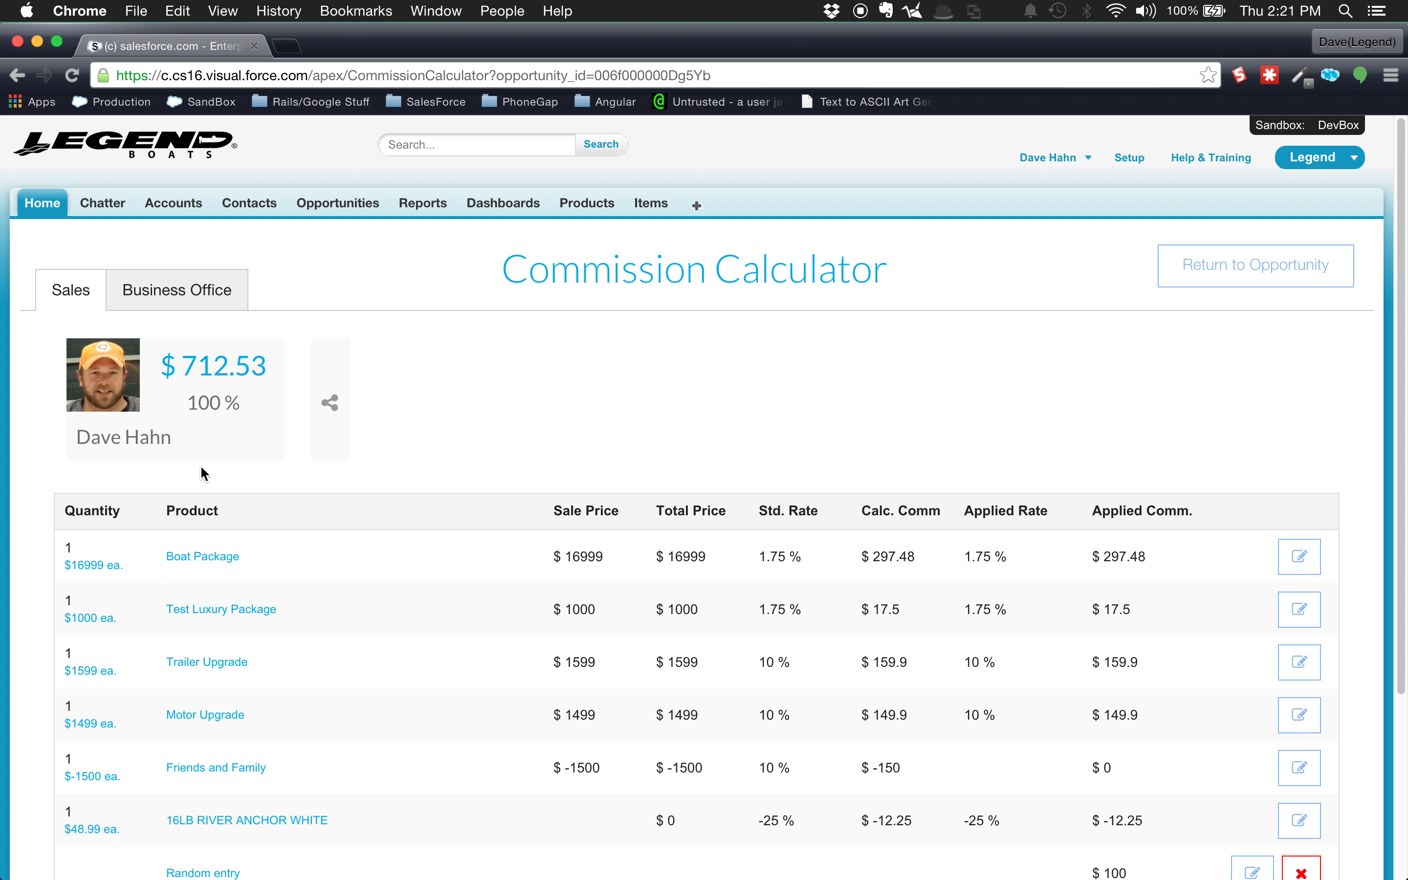
mouse_move(210, 431)
mouse_move(119, 441)
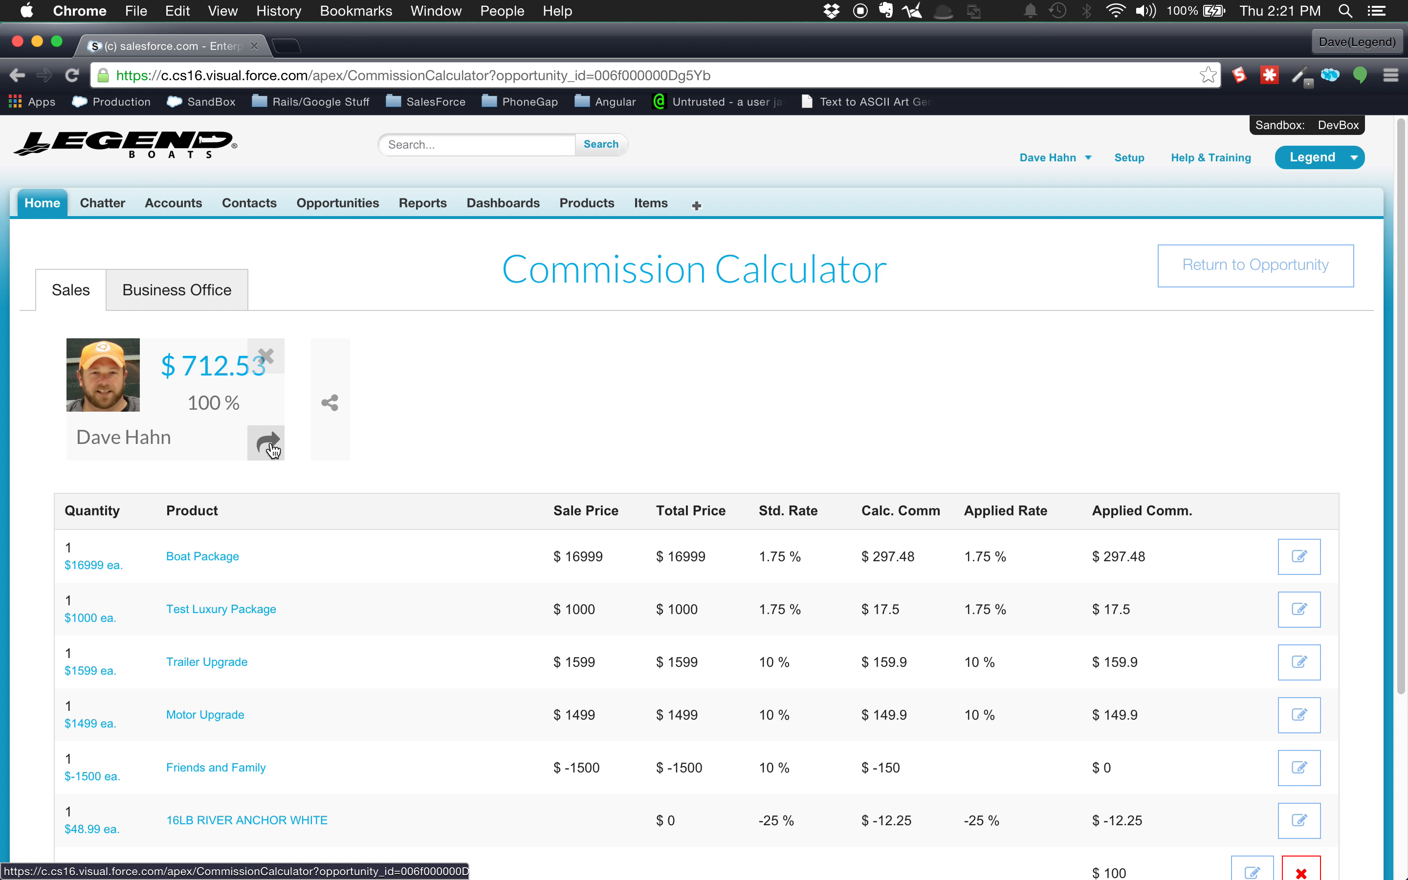
left_click(268, 453)
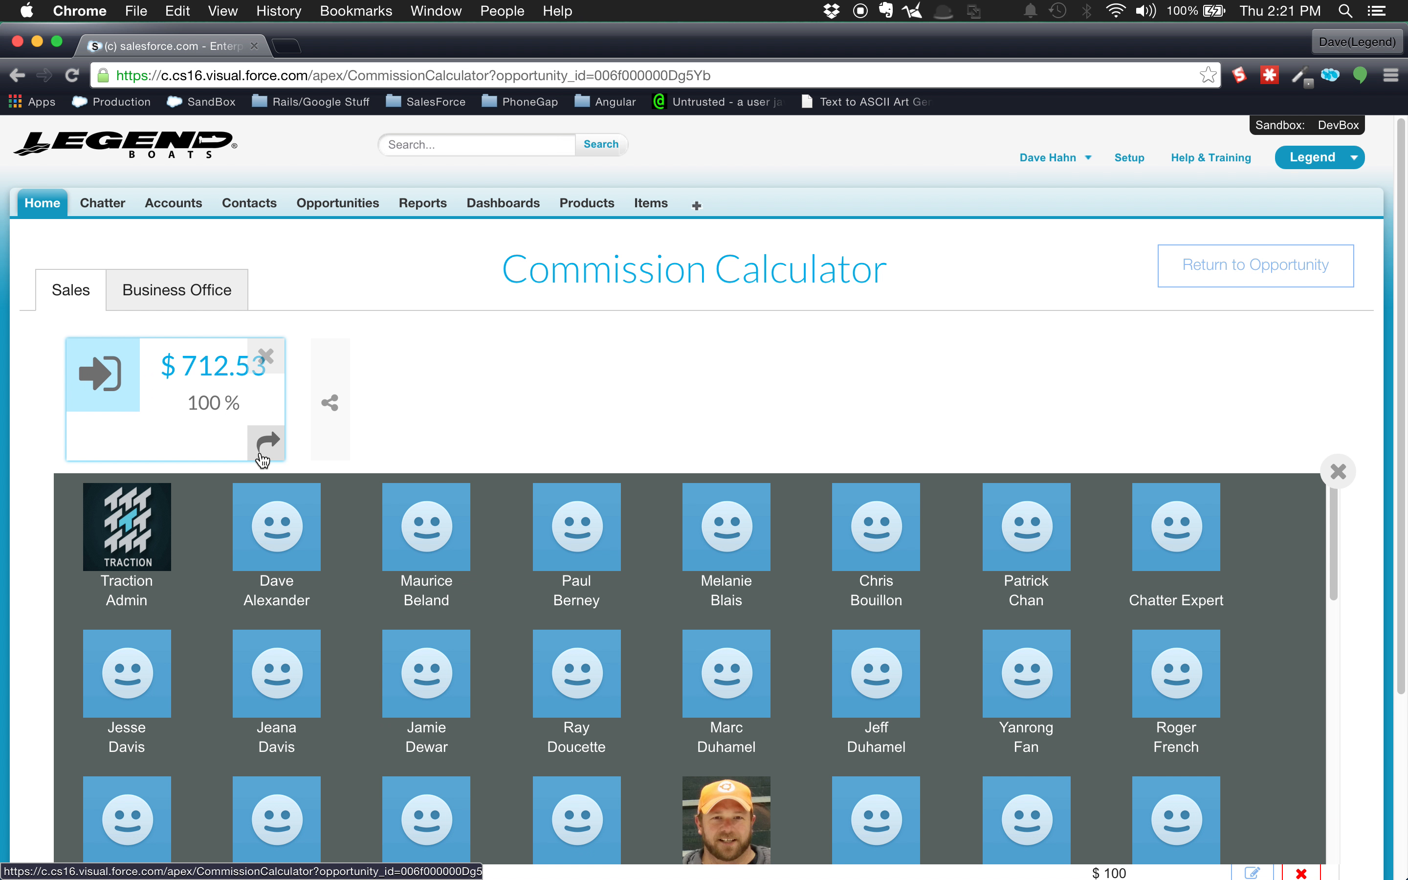
scroll(1152, 675, "down", 10)
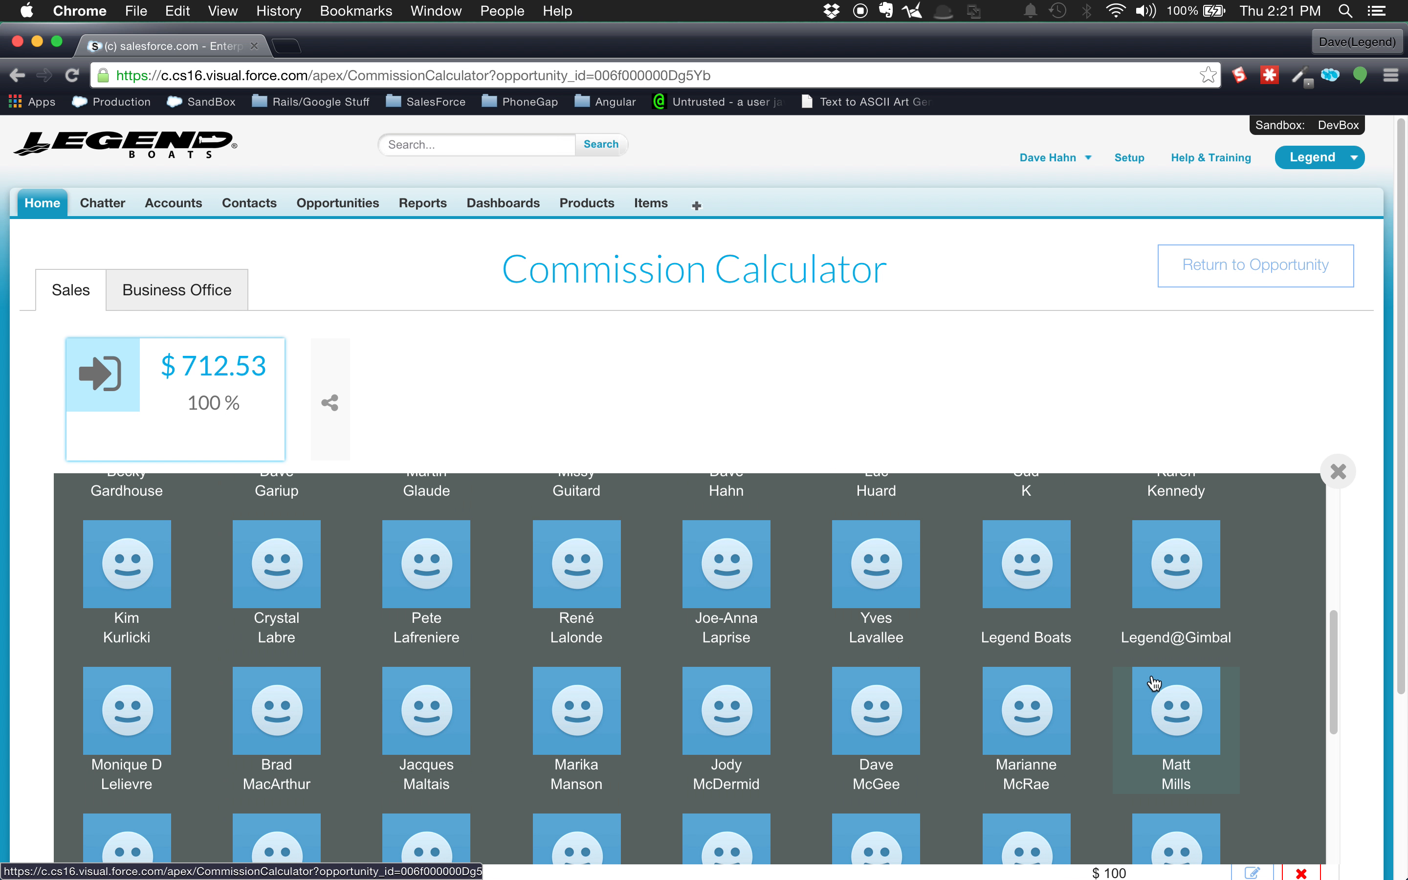
scroll(1149, 681, "up", 8)
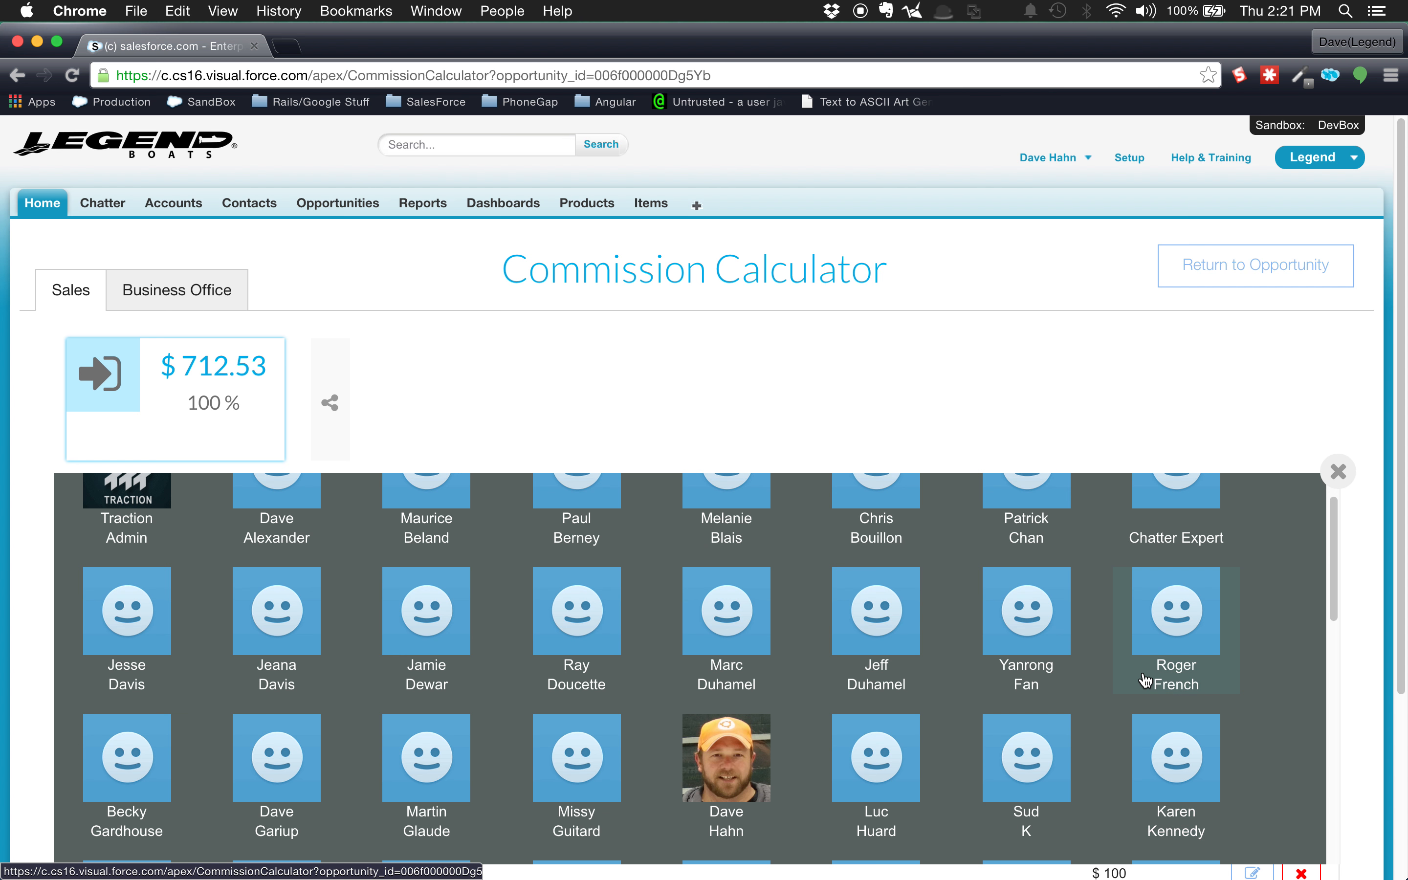
scroll(1145, 678, "down", 8)
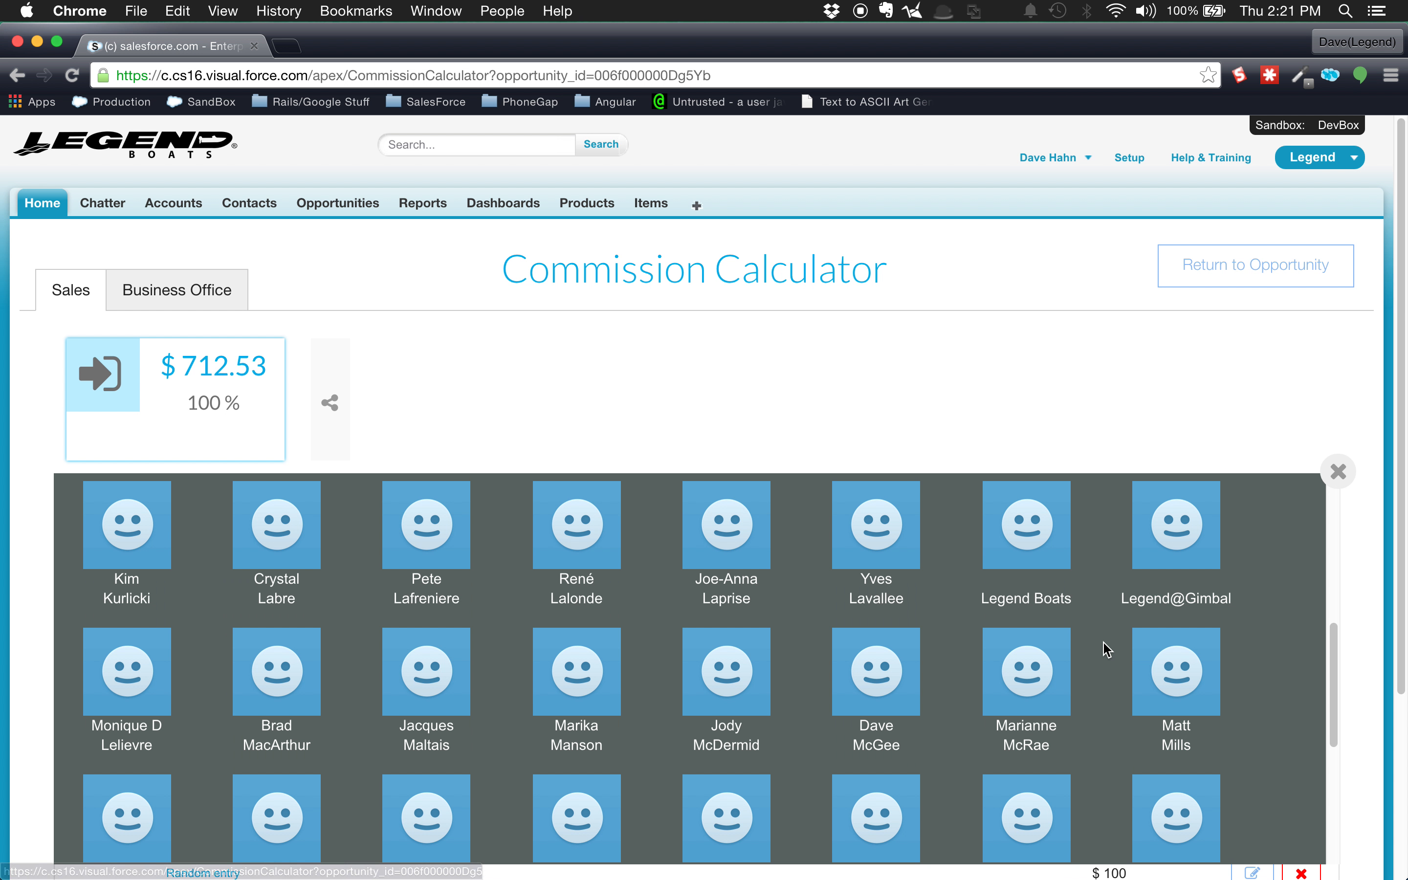
scroll(1071, 660, "up", 8)
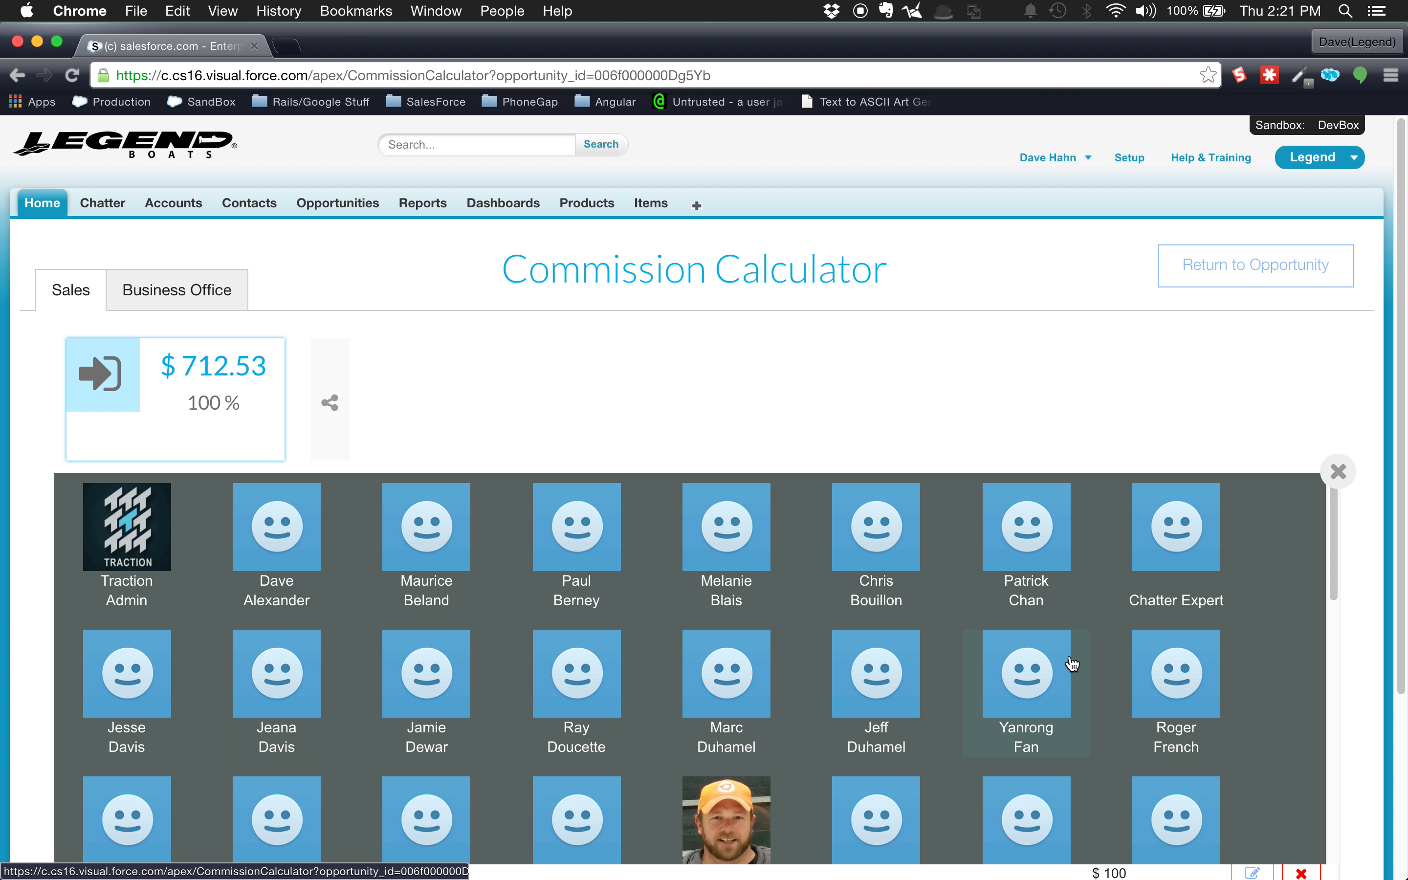
scroll(1059, 664, "down", 5)
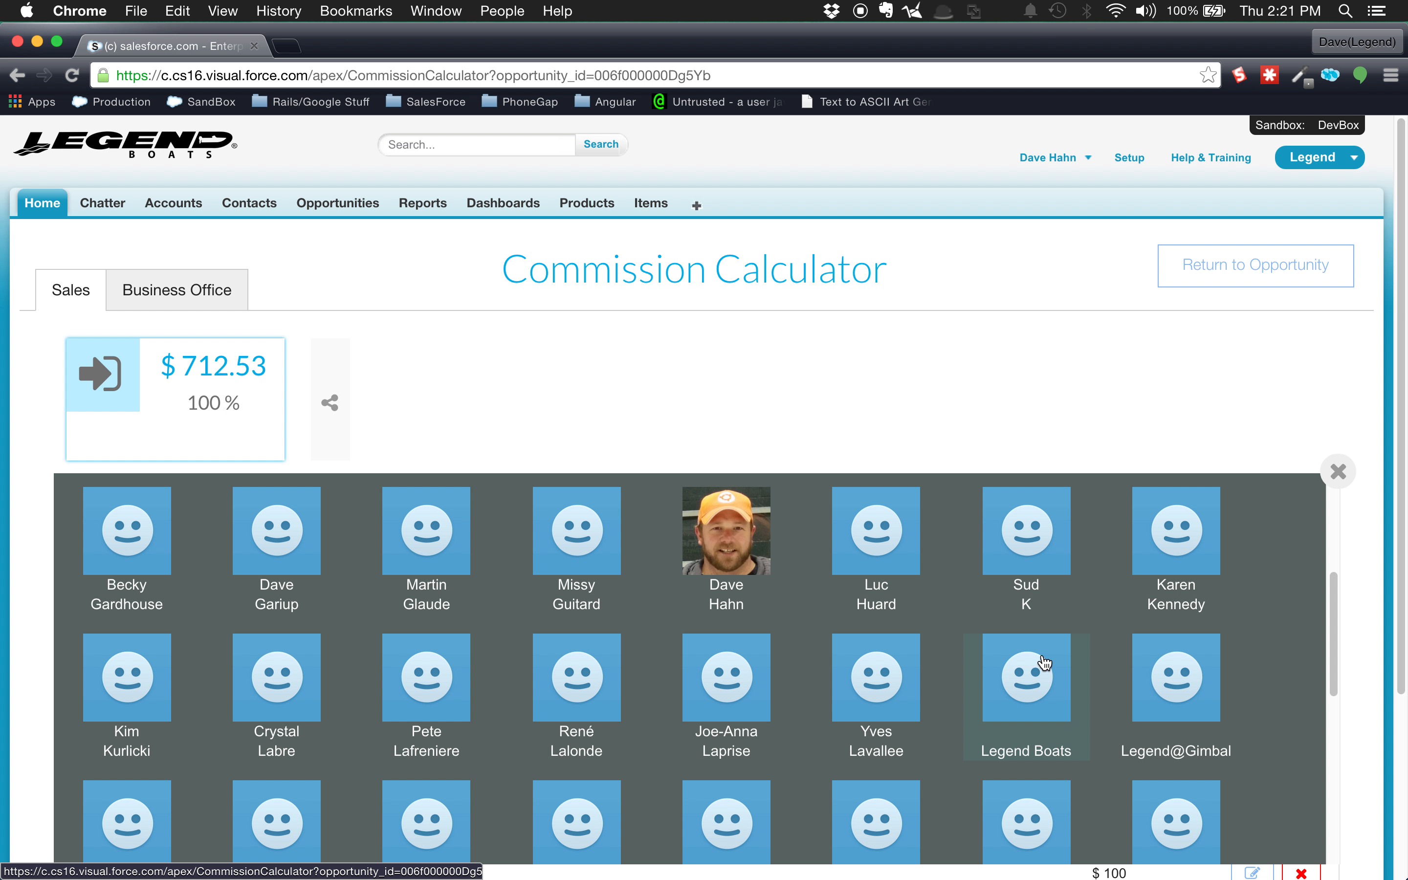
scroll(954, 710, "down", 3)
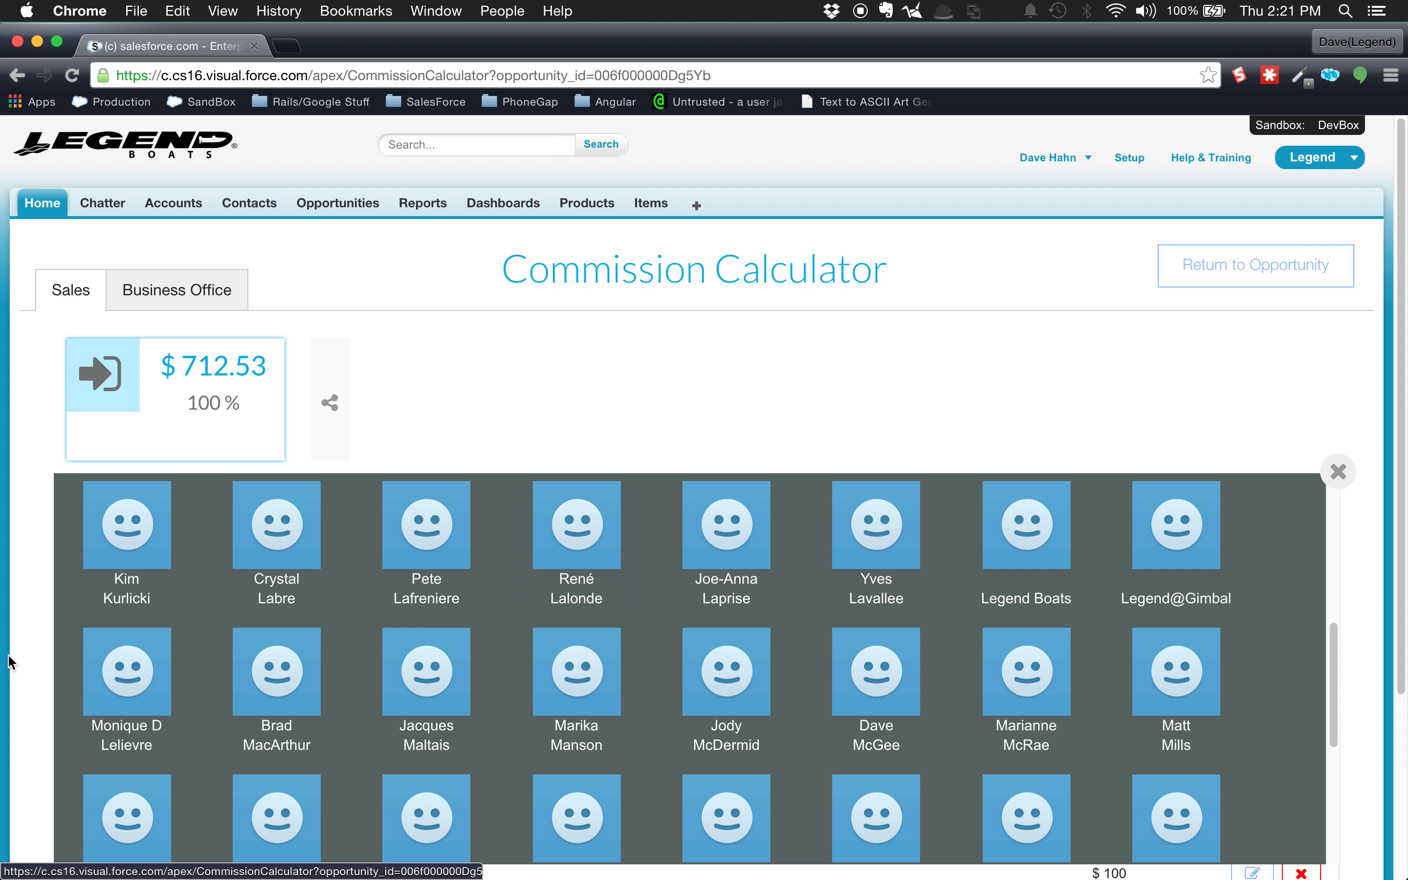
scroll(669, 754, "up", 5)
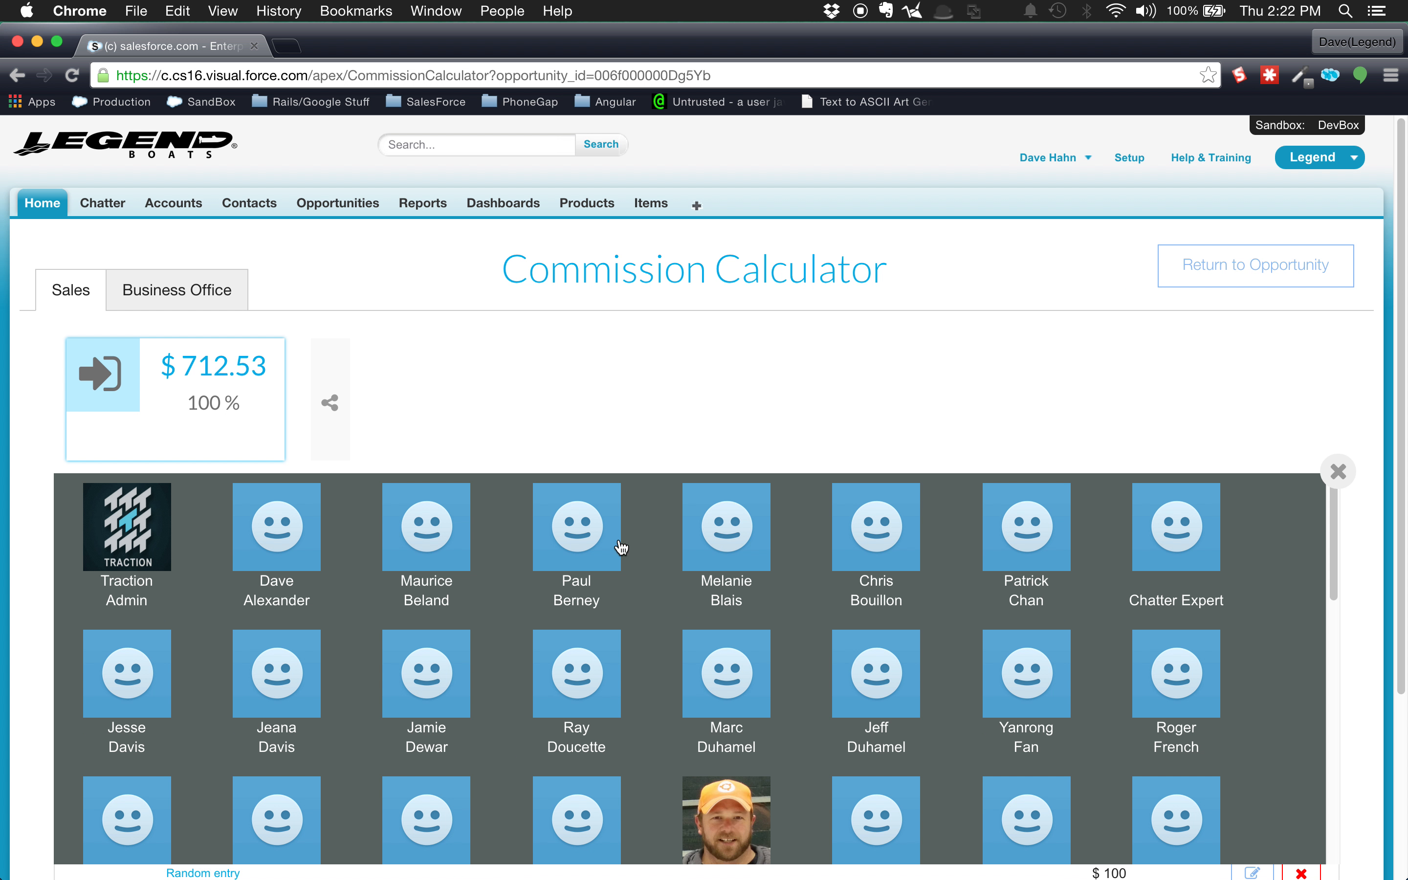
left_click(140, 699)
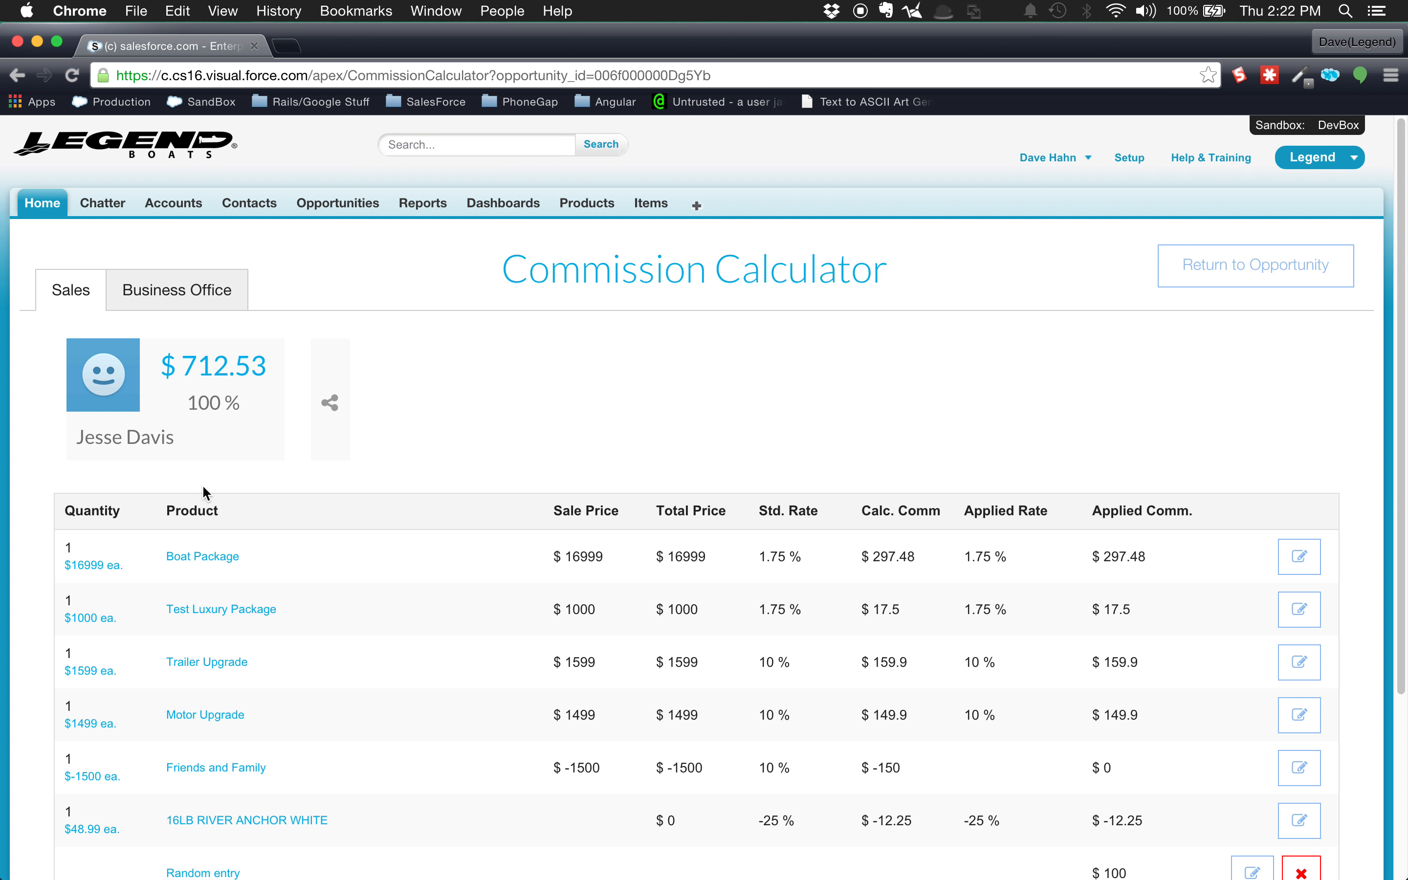
Step: Share the Sales commission with the original salesperson in the orange cap, giving the current assignee 99 % and them 1 %
left_click(331, 406)
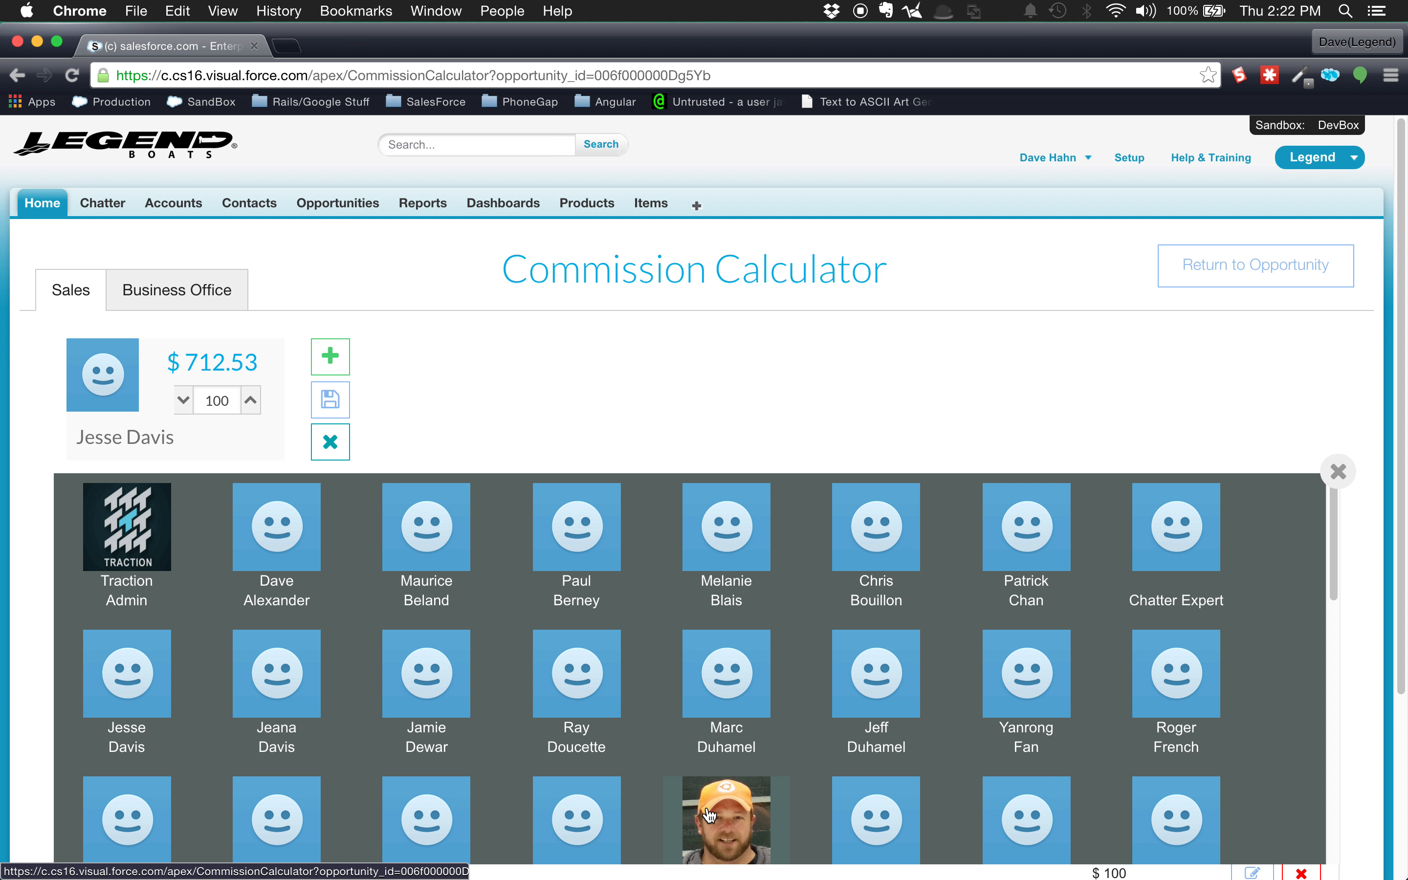
left_click(711, 813)
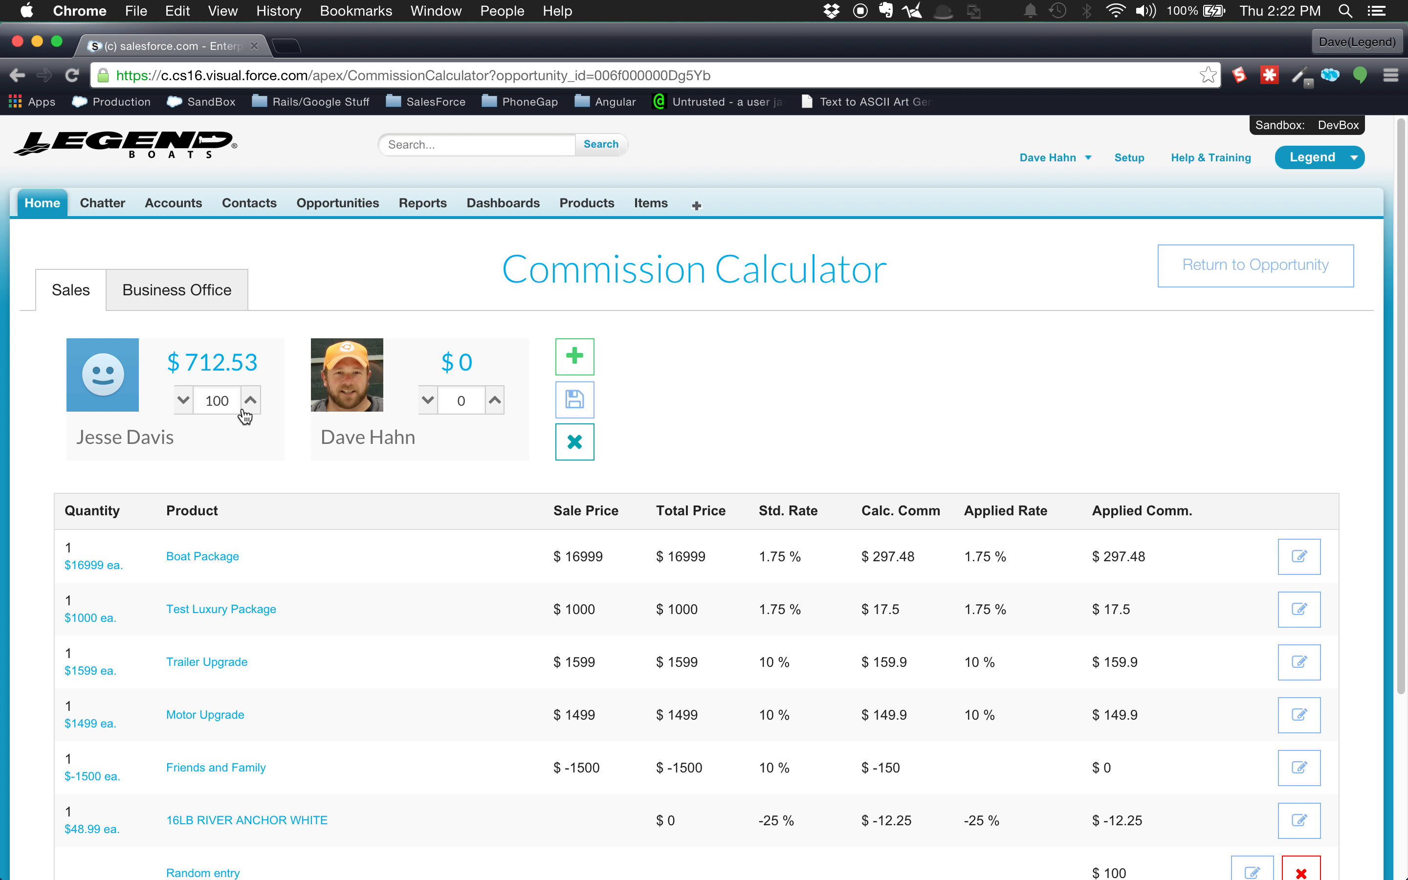
left_click(429, 401)
left_click(183, 401)
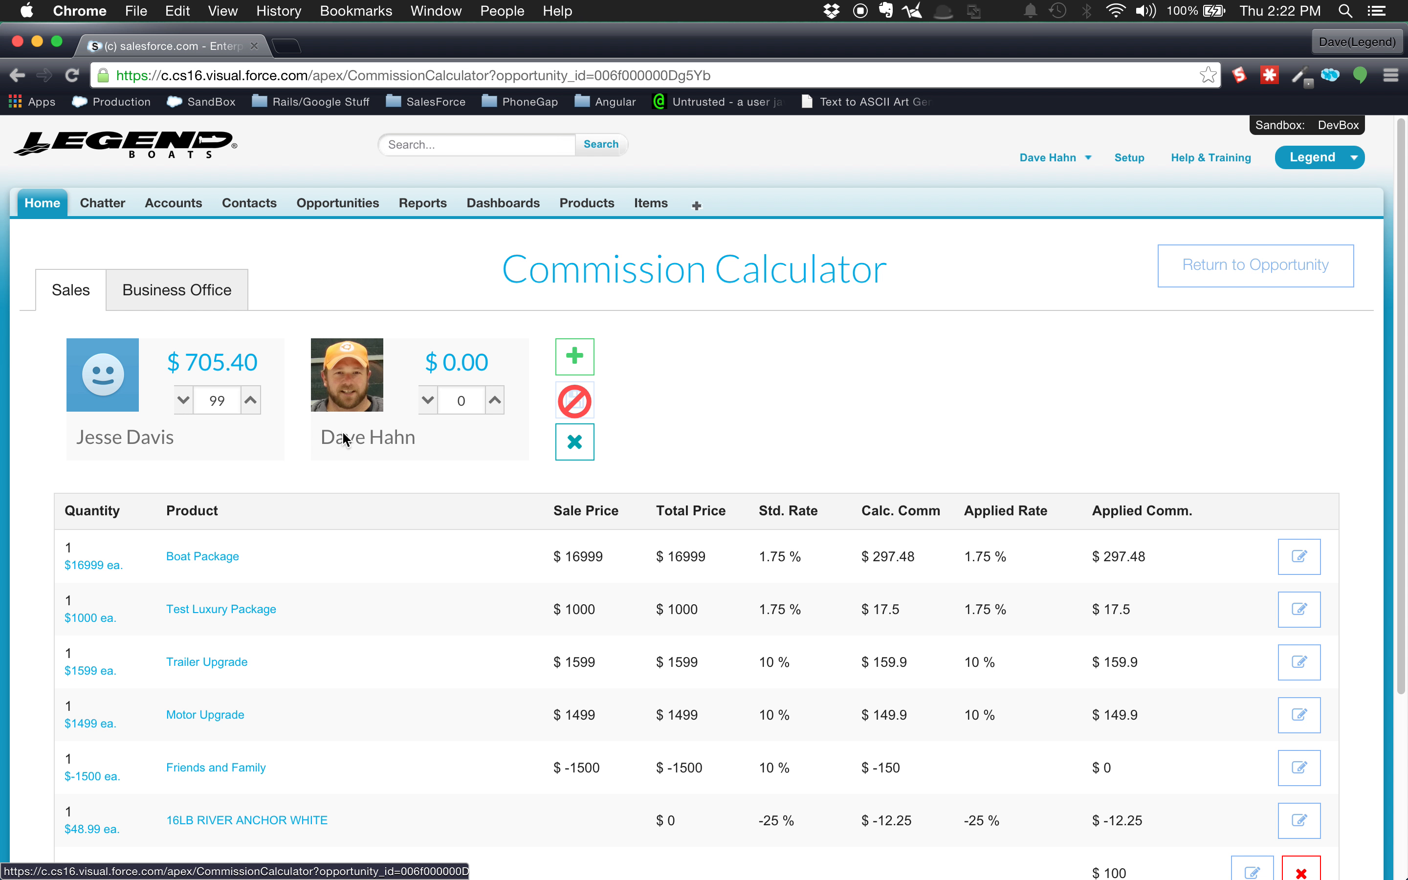
left_click(495, 400)
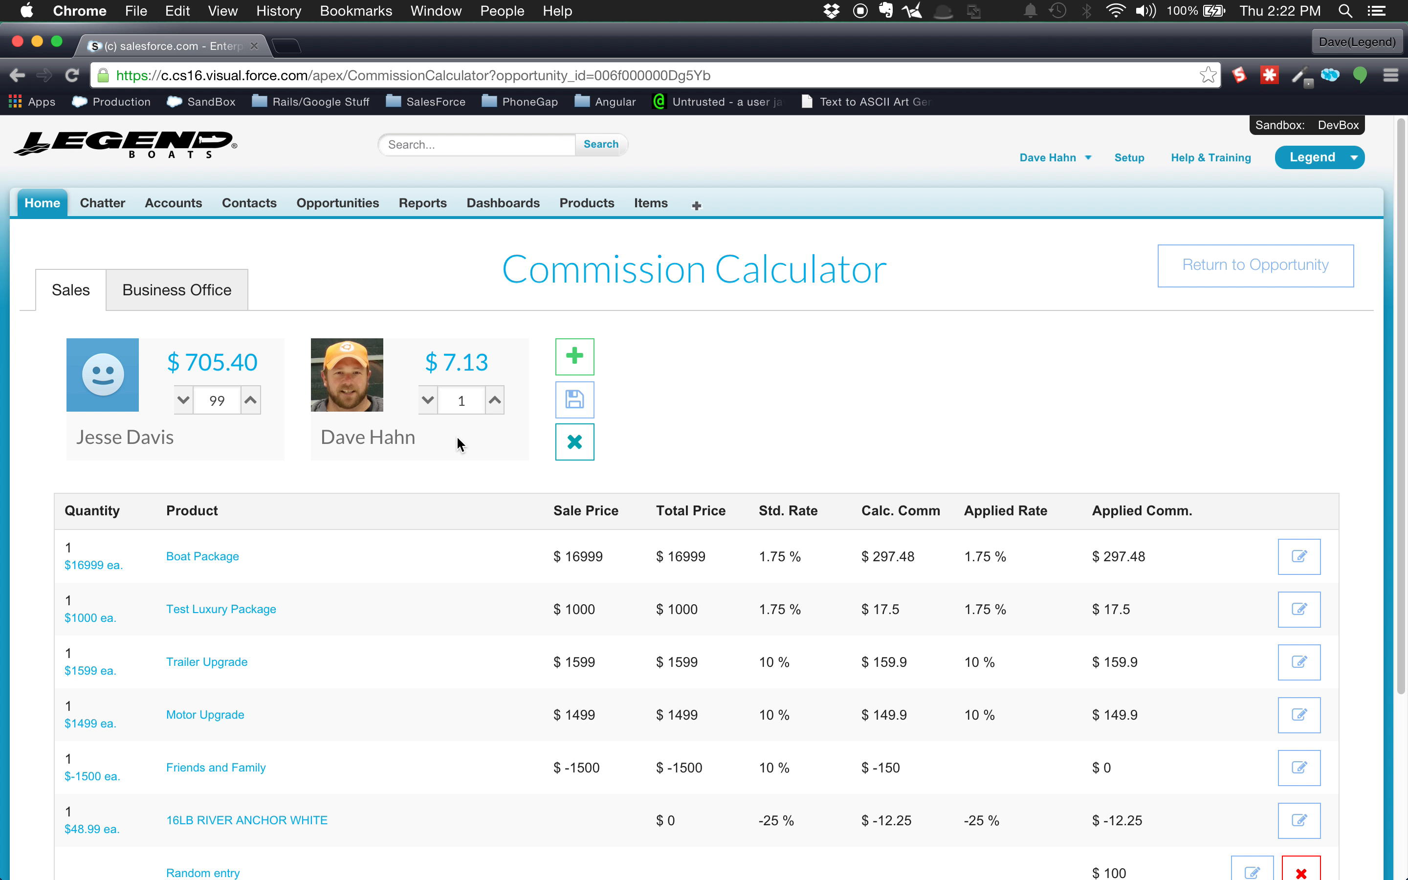
Step: Try a Sales commission split of 96 % for the first salesperson and 4 % for the second
left_click(183, 400)
left_click(184, 400)
left_click(183, 400)
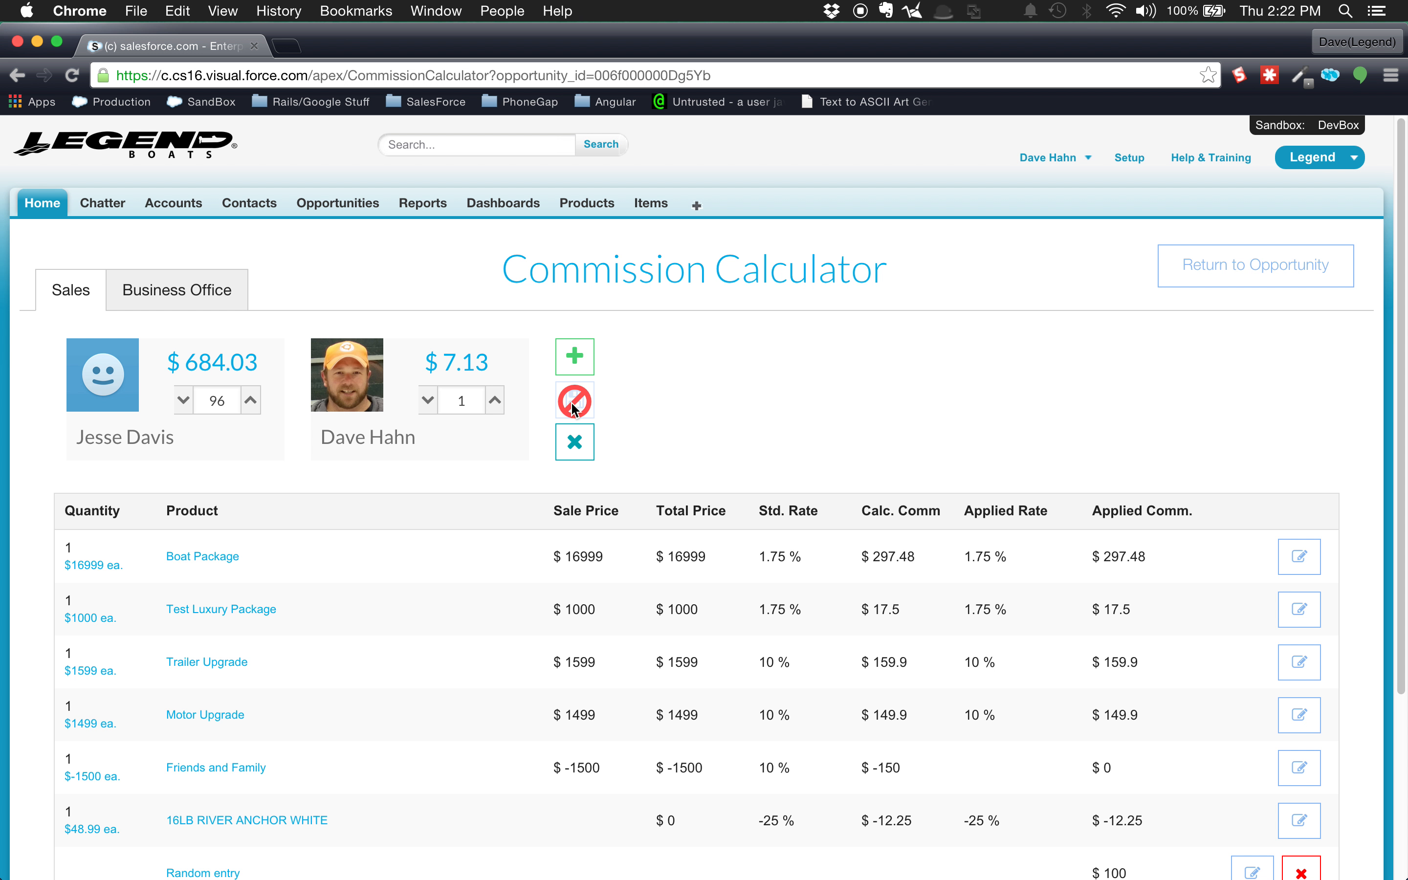
left_click(496, 401)
left_click(496, 402)
left_click(496, 402)
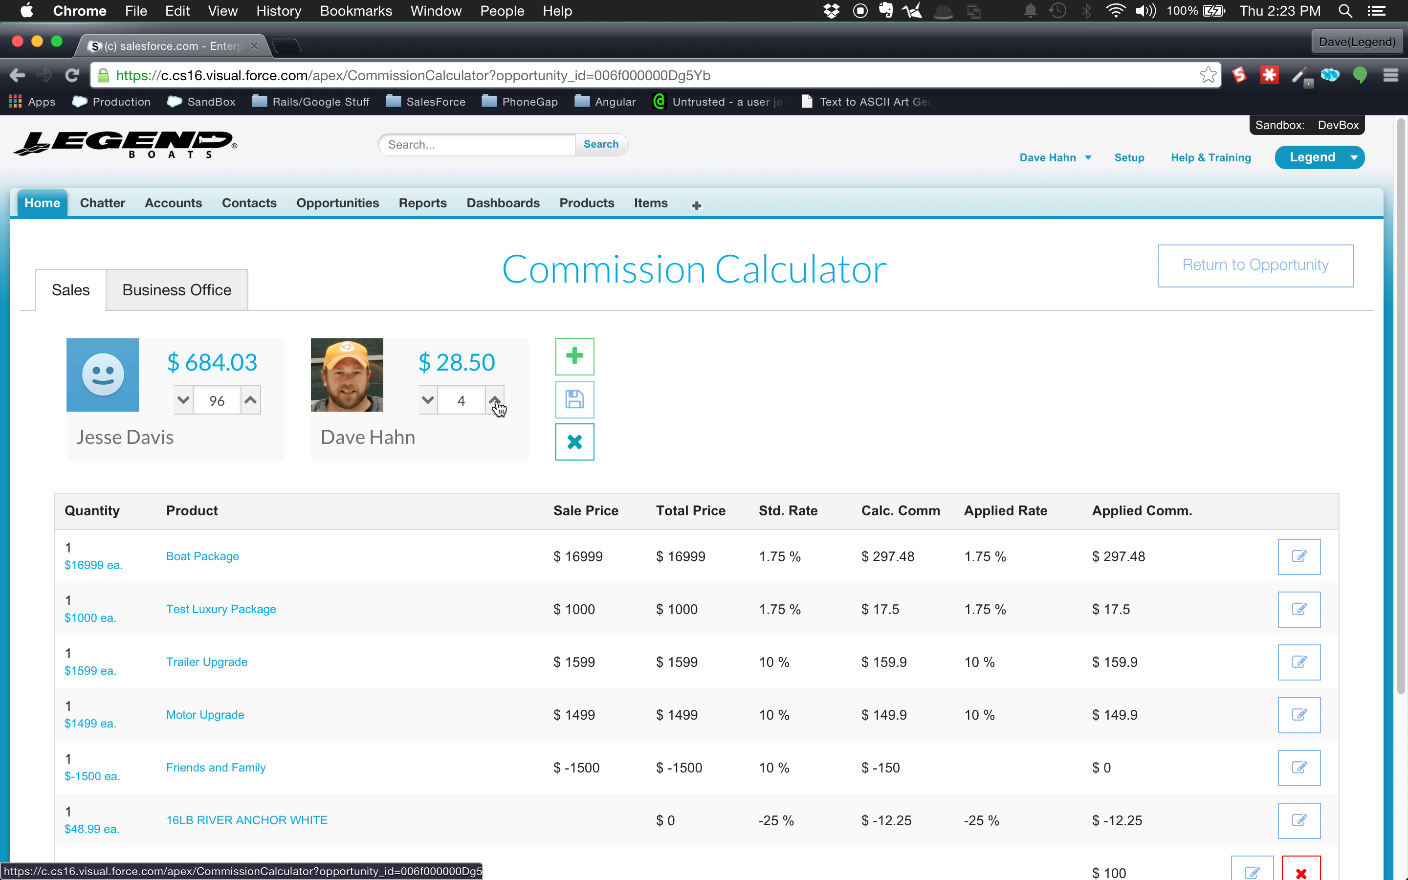
Step: Set the Sales commission split to 99 % for the first salesperson and 1 % for the second, and save it
left_click(183, 400)
left_click(183, 400)
left_click(183, 401)
left_click(251, 401)
left_click(251, 400)
left_click(251, 401)
left_click(431, 403)
left_click(428, 401)
left_click(428, 400)
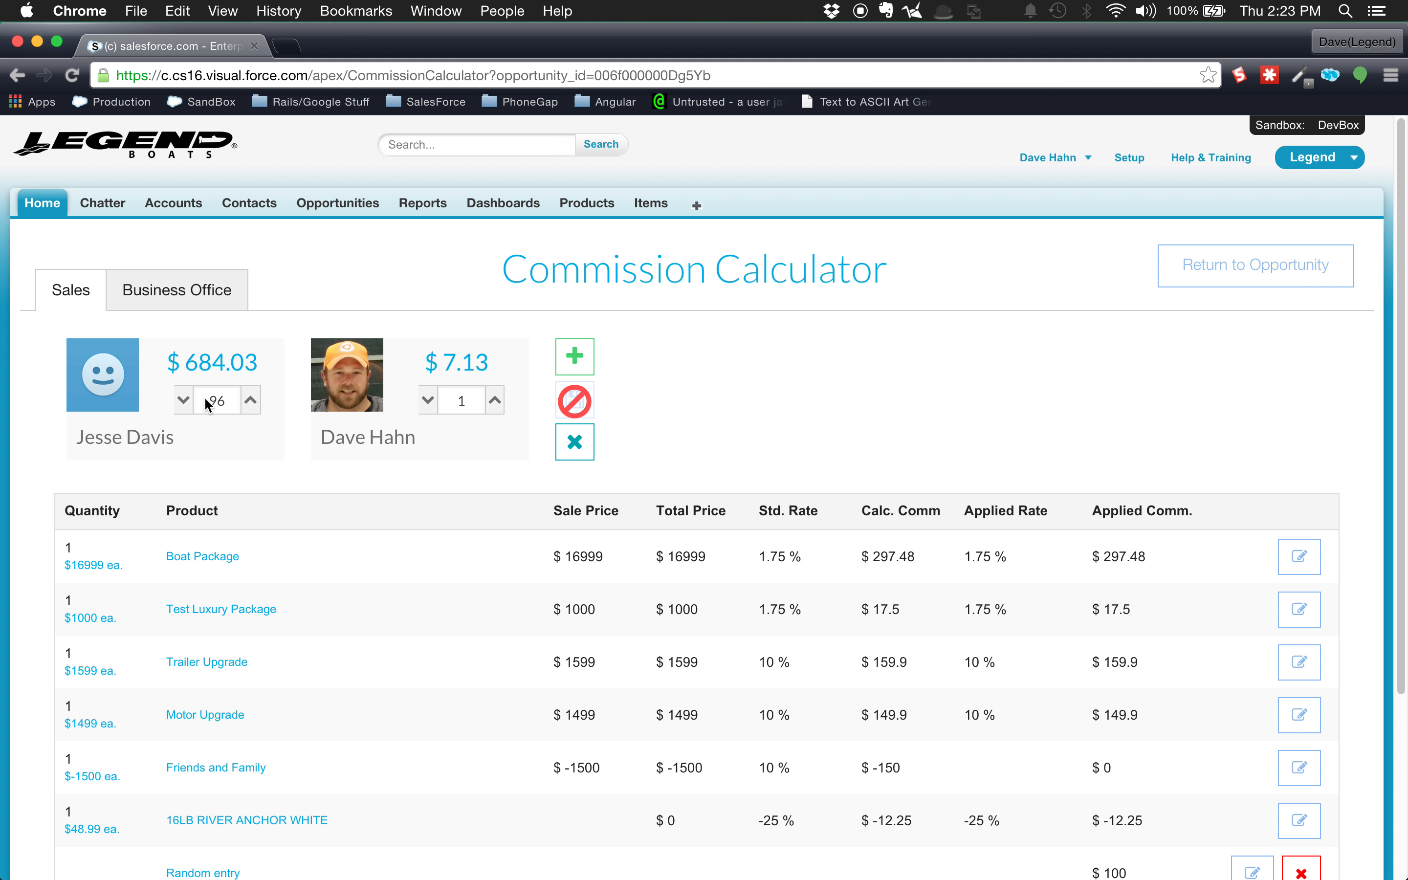
left_click(251, 400)
left_click(251, 400)
left_click(251, 401)
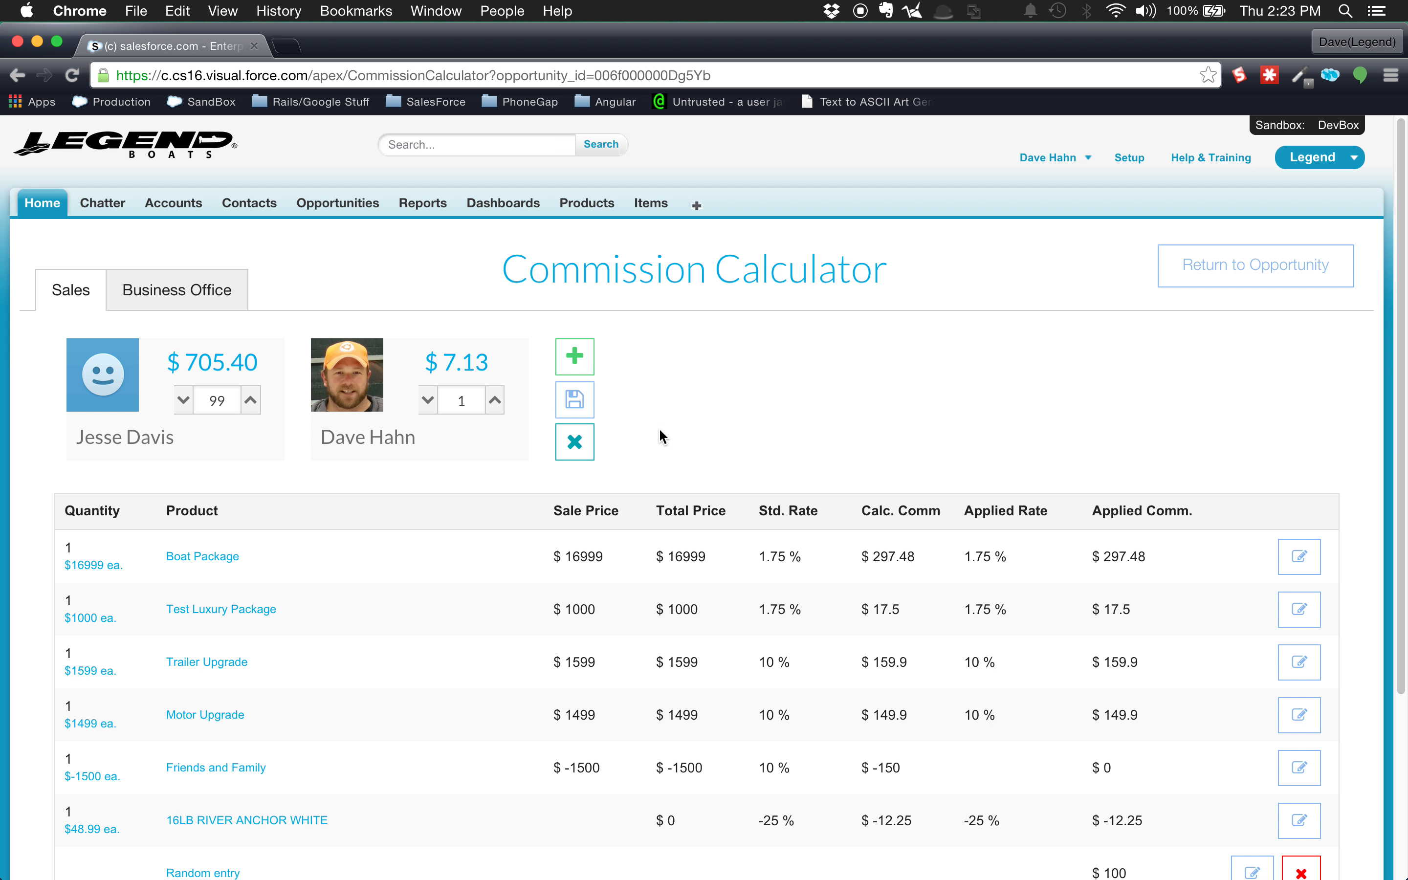
left_click(574, 400)
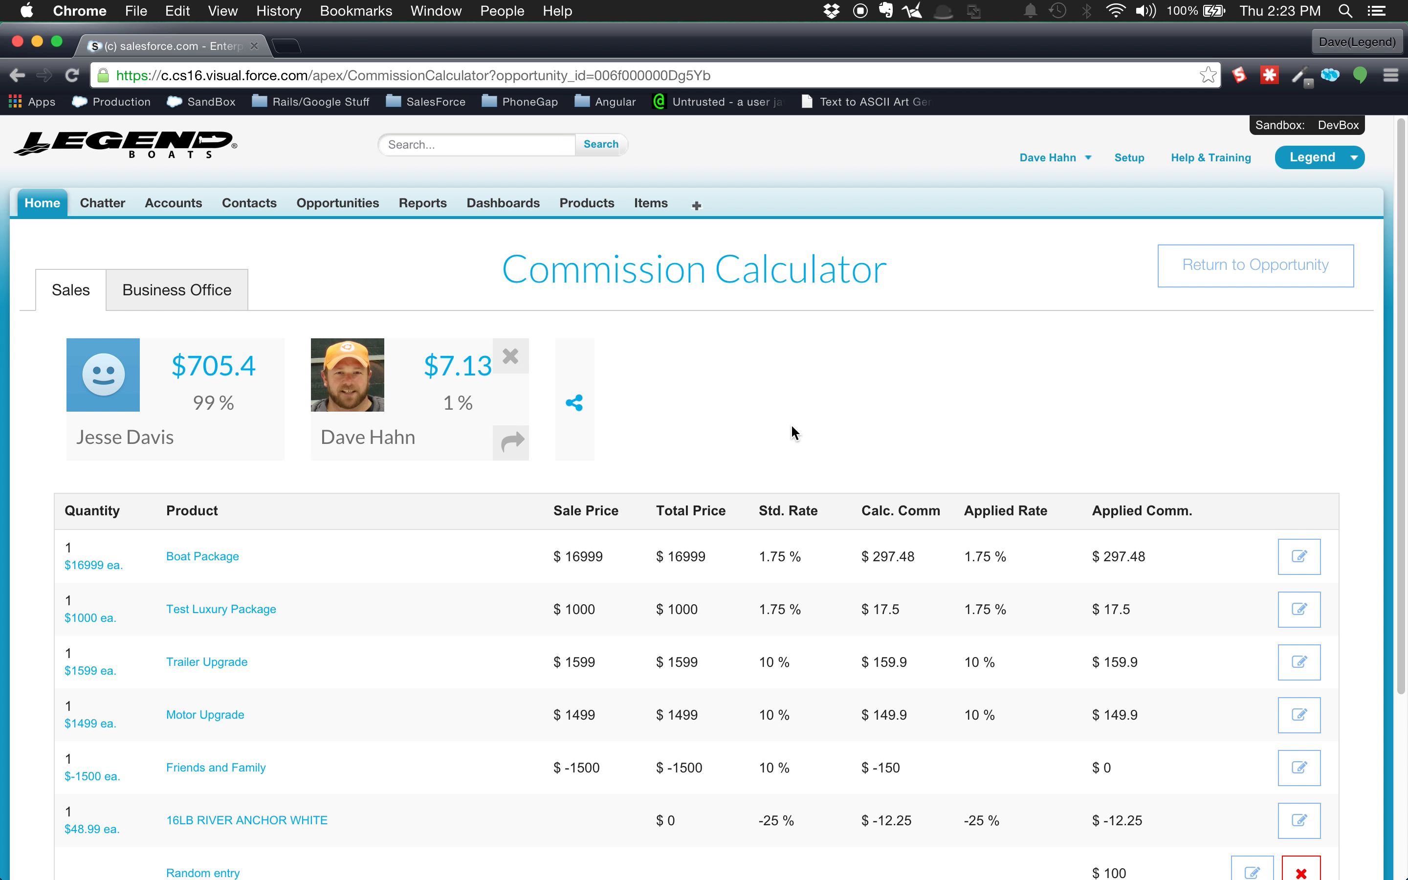
Step: Reopen the Sales commission split and start adding a third salesperson, then discard the edit
left_click(574, 403)
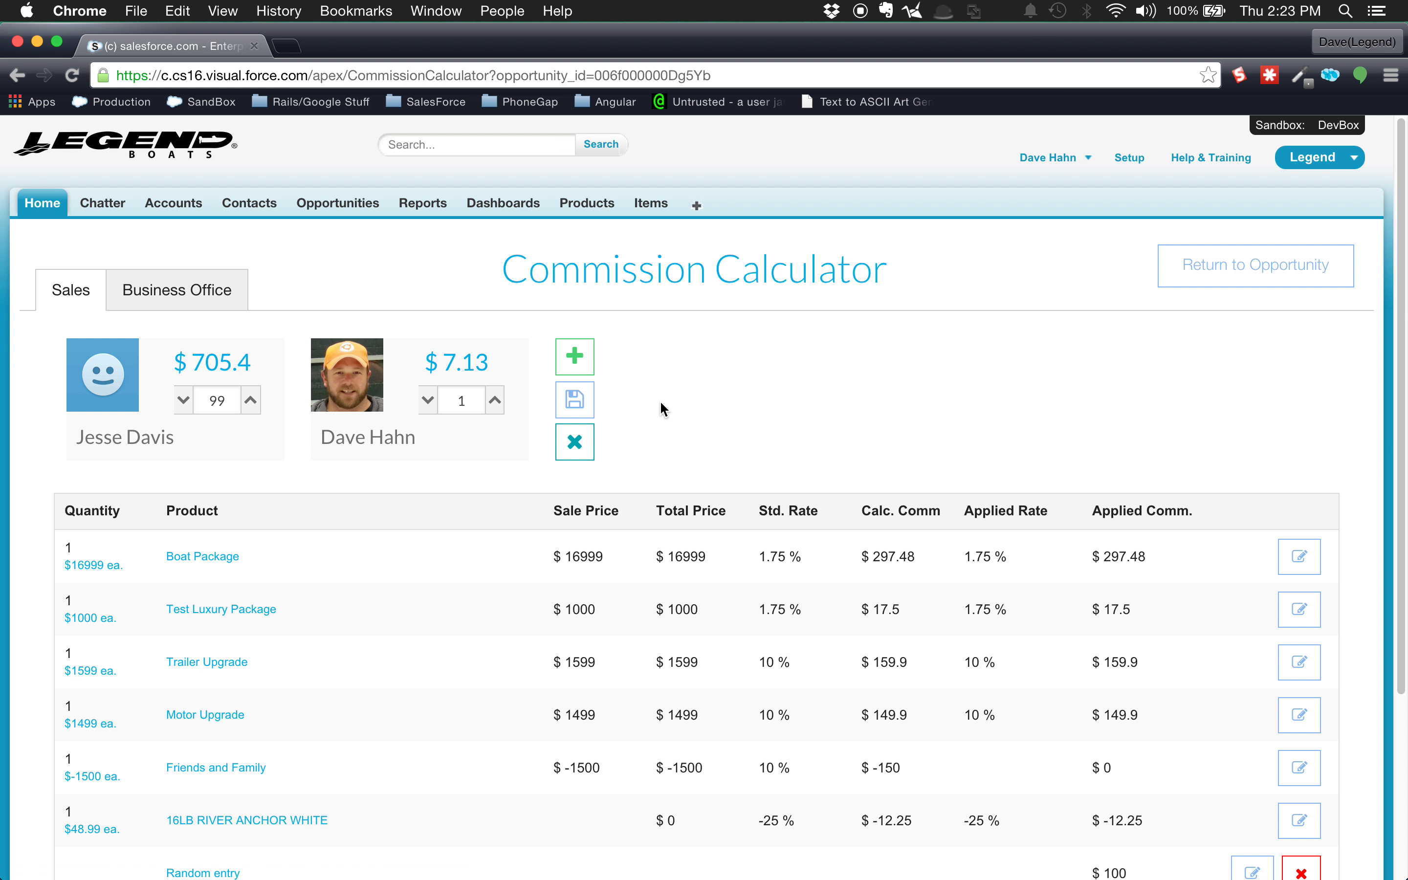
left_click(588, 361)
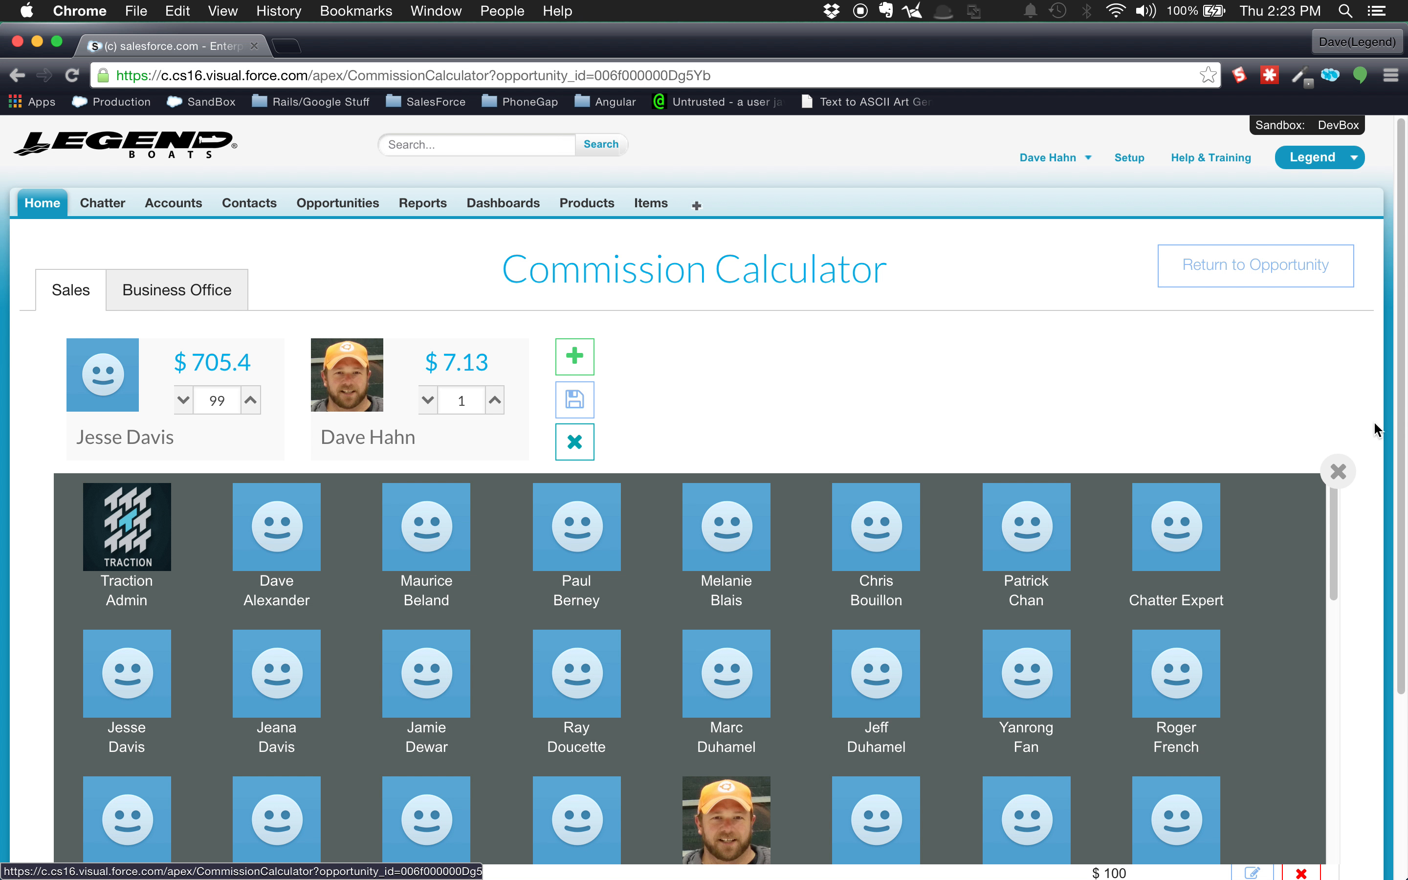
left_click(1340, 476)
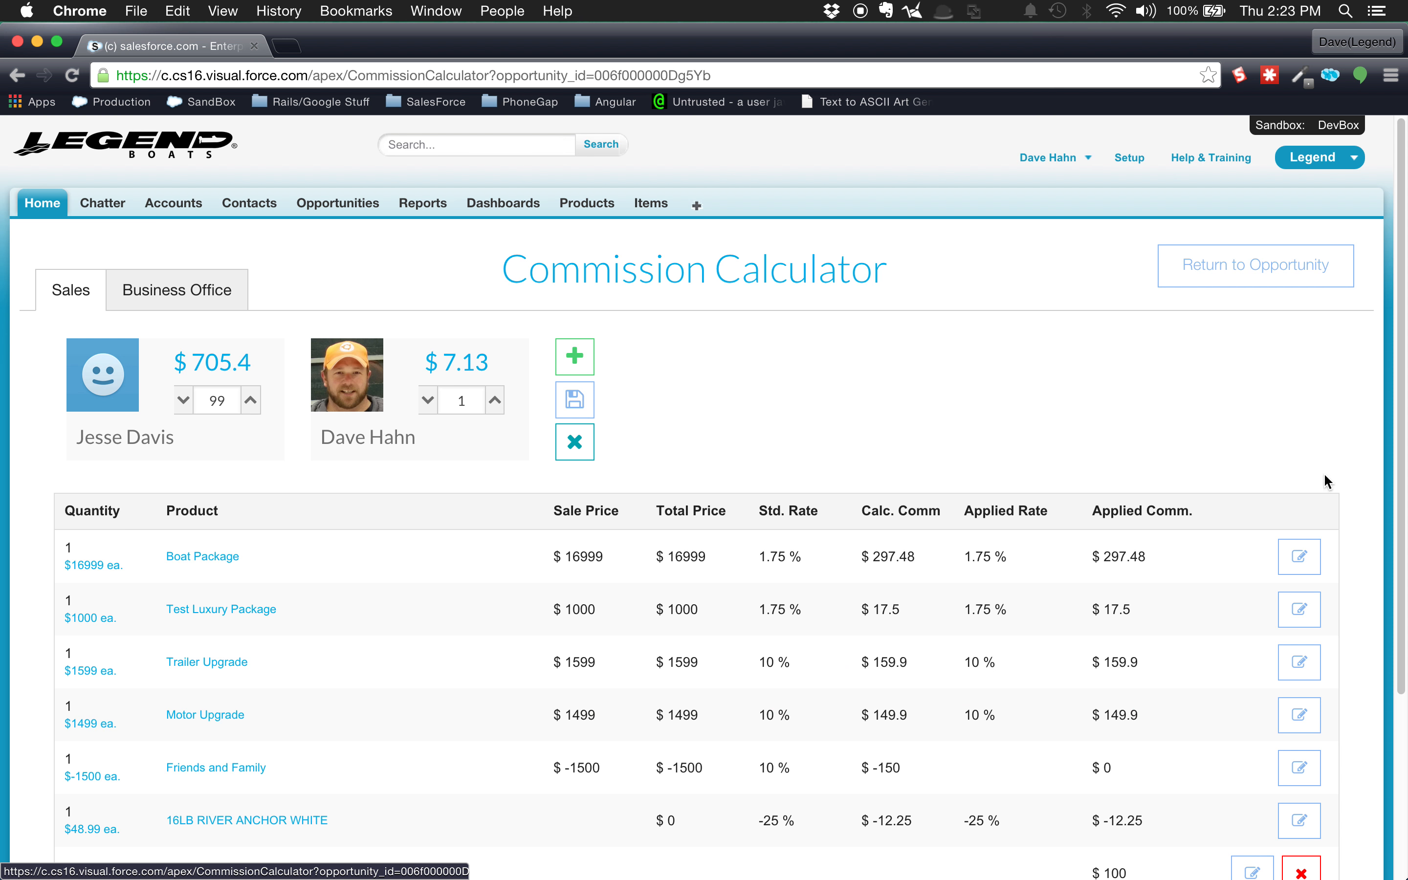
left_click(574, 443)
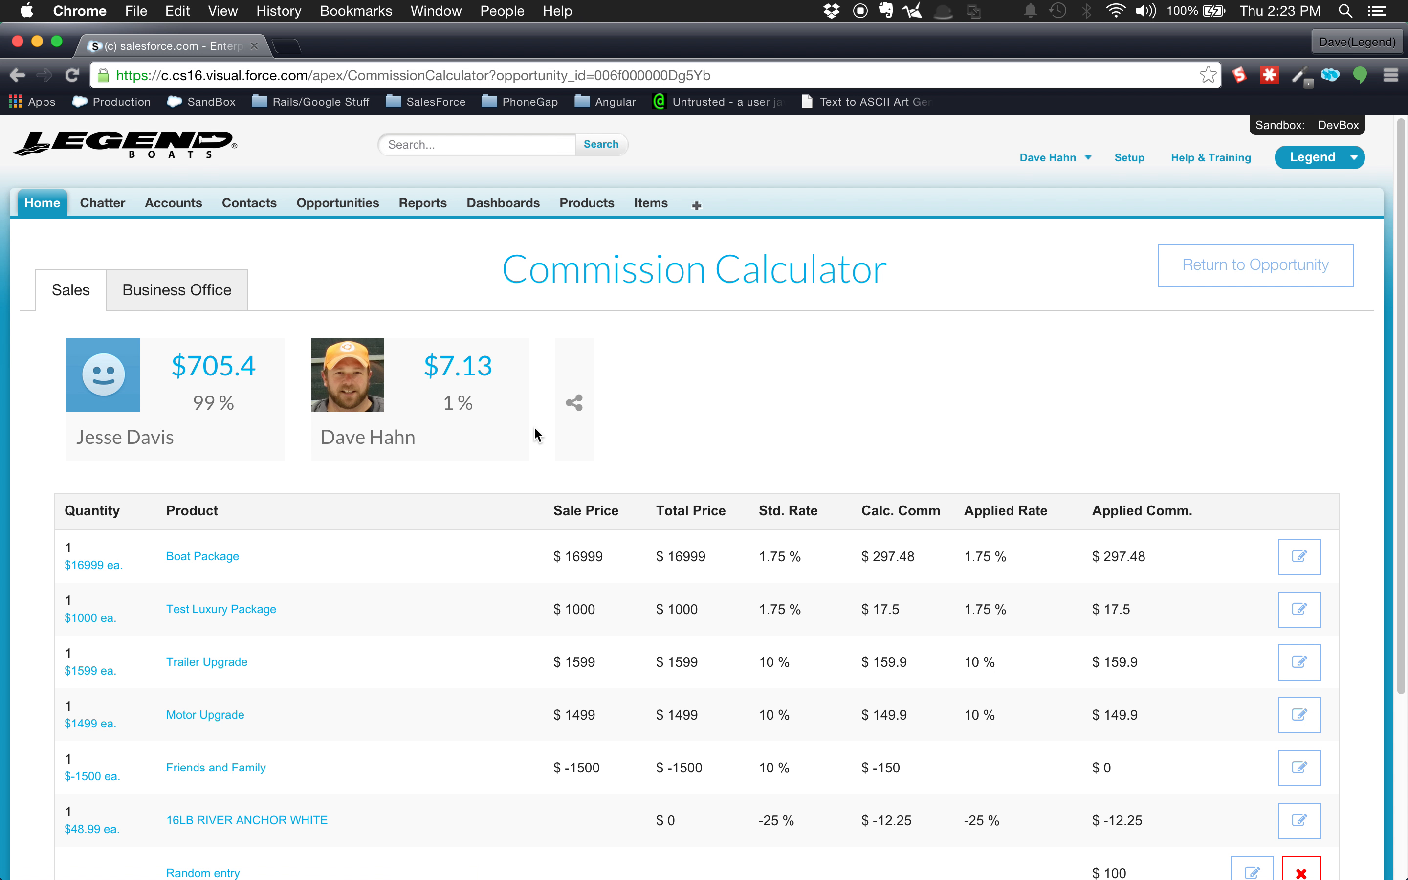
Step: Show the Business Office commissions of the opportunity
scroll(493, 433, "down", 3)
scroll(492, 433, "up", 3)
left_click(173, 294)
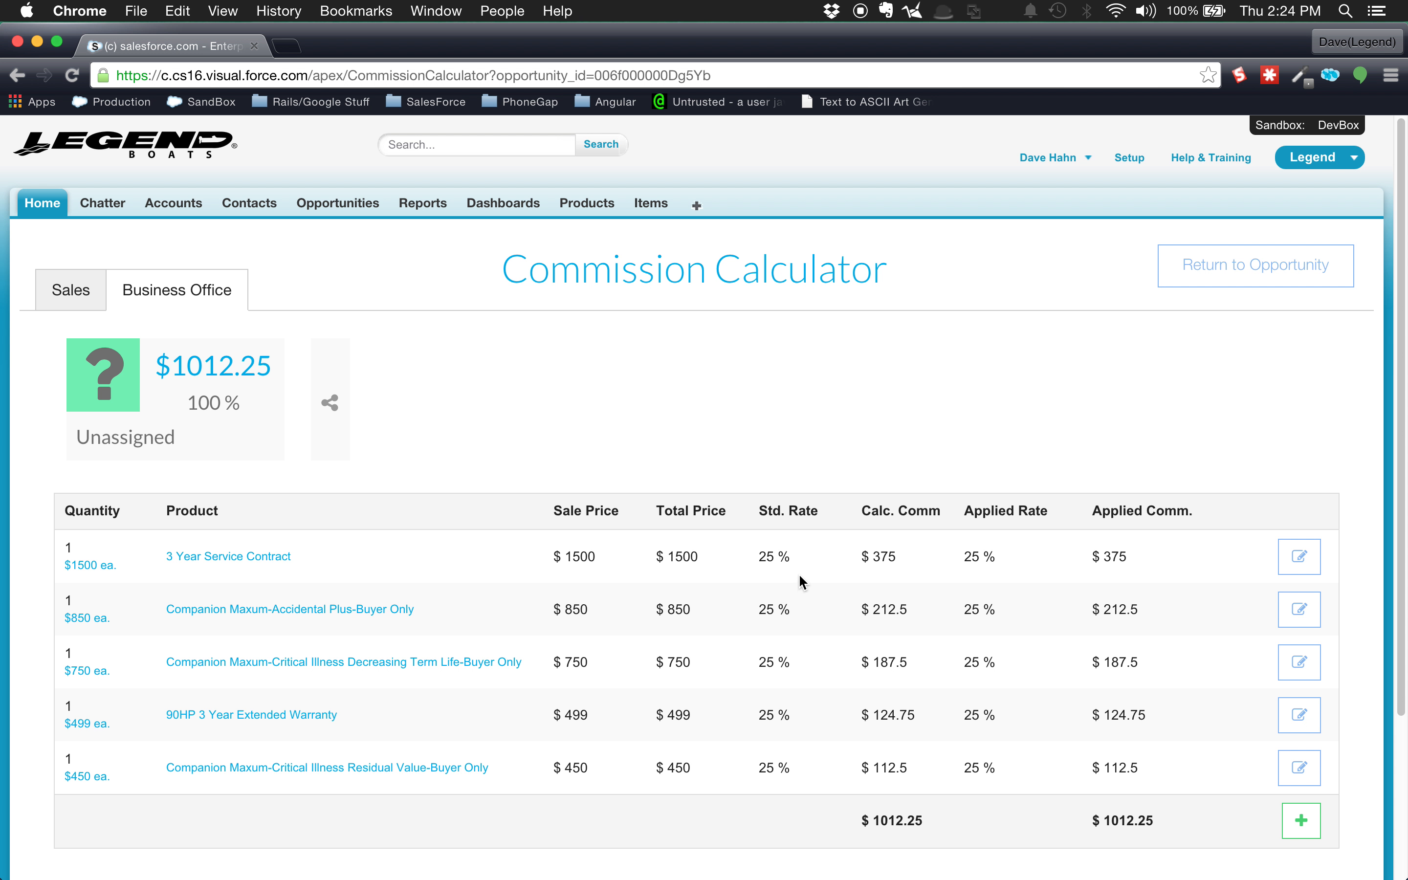
Step: Start a custom Business Office commission line and an edit of the 90HP 3 Year Extended Warranty line, discarding each one
left_click(1304, 825)
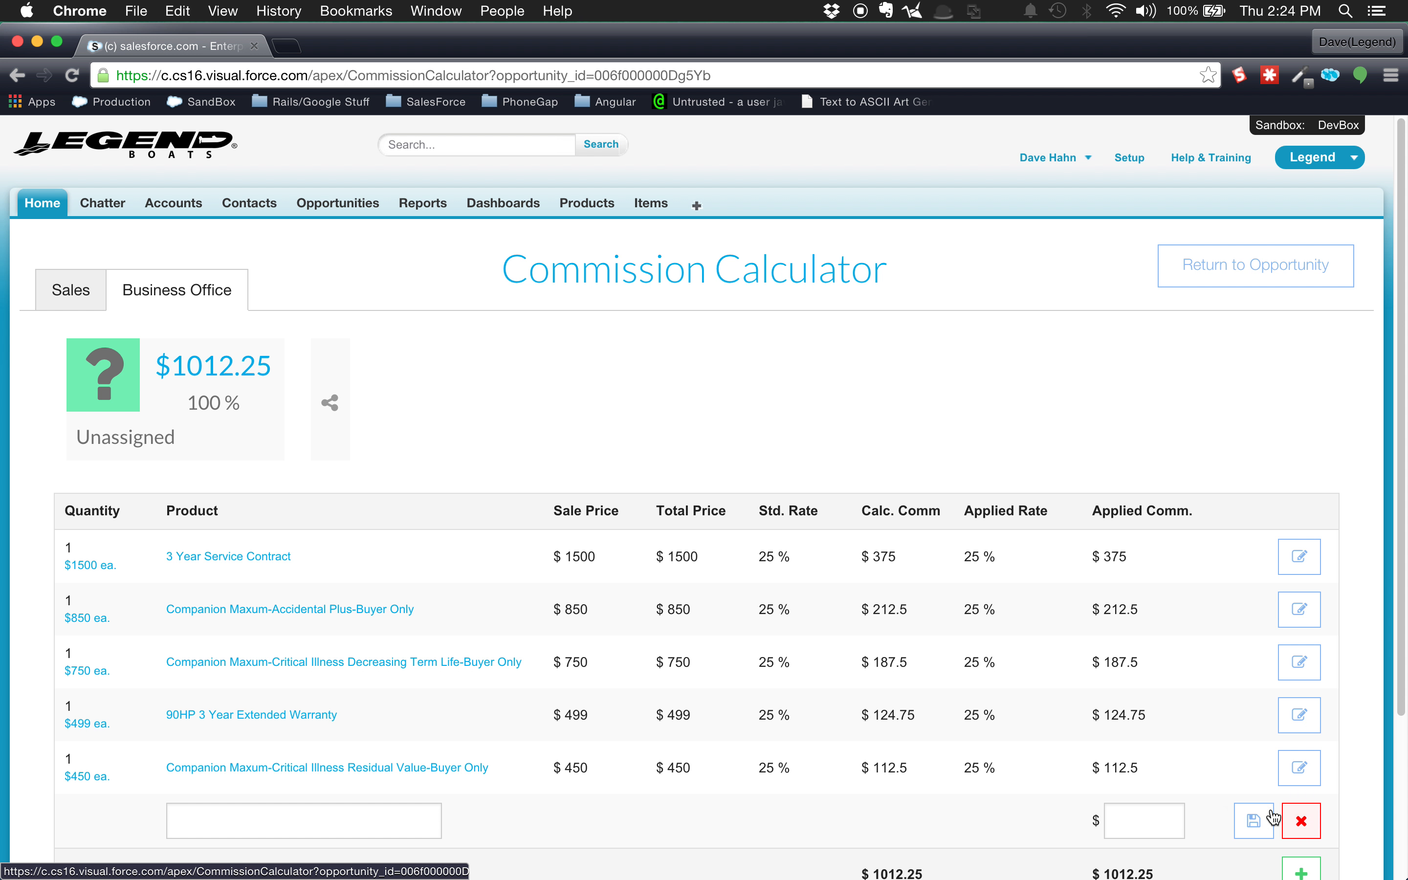
left_click(1309, 828)
left_click(1299, 715)
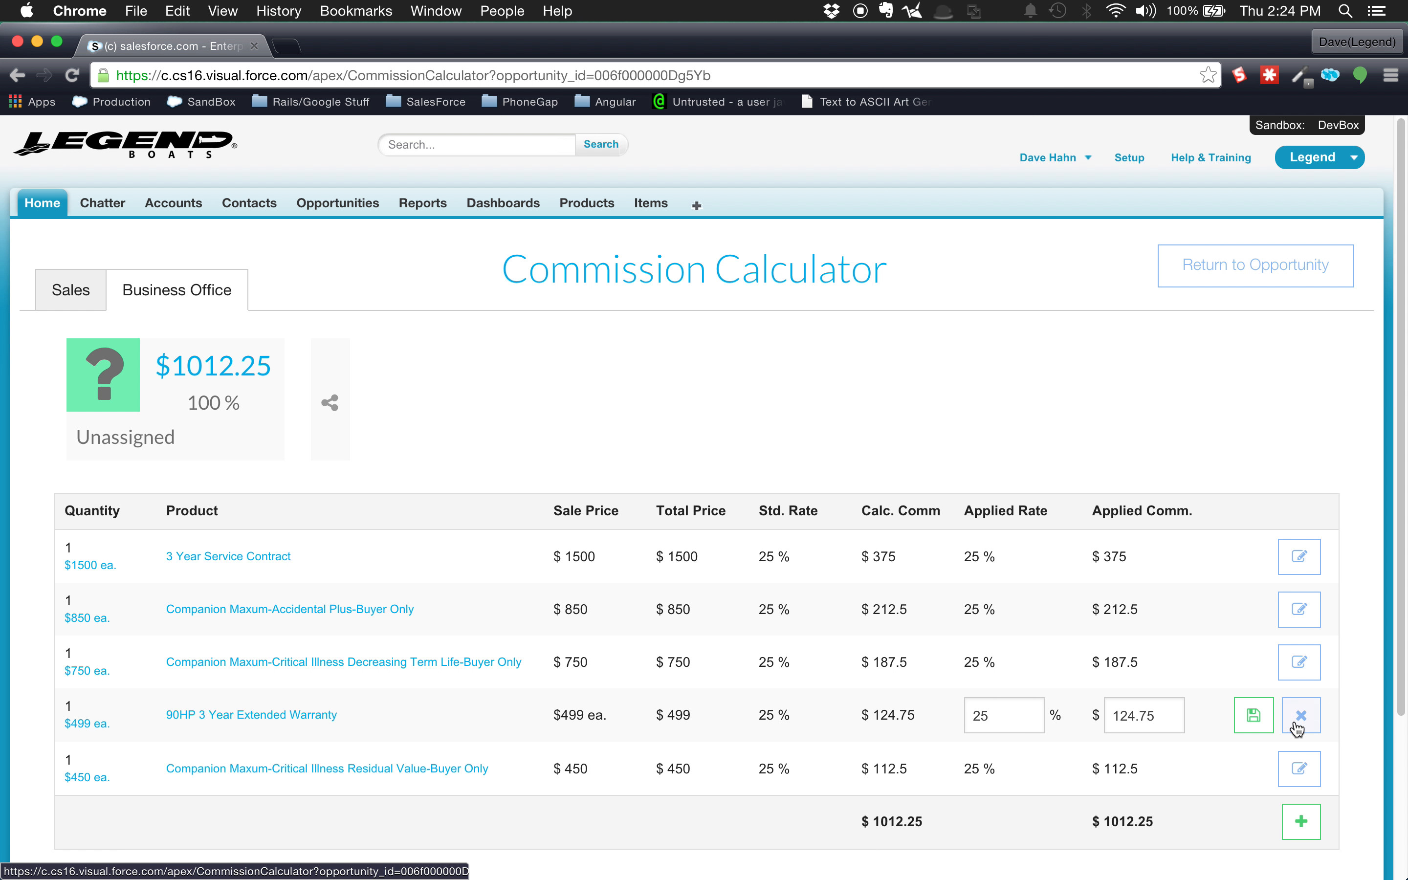
left_click(1299, 714)
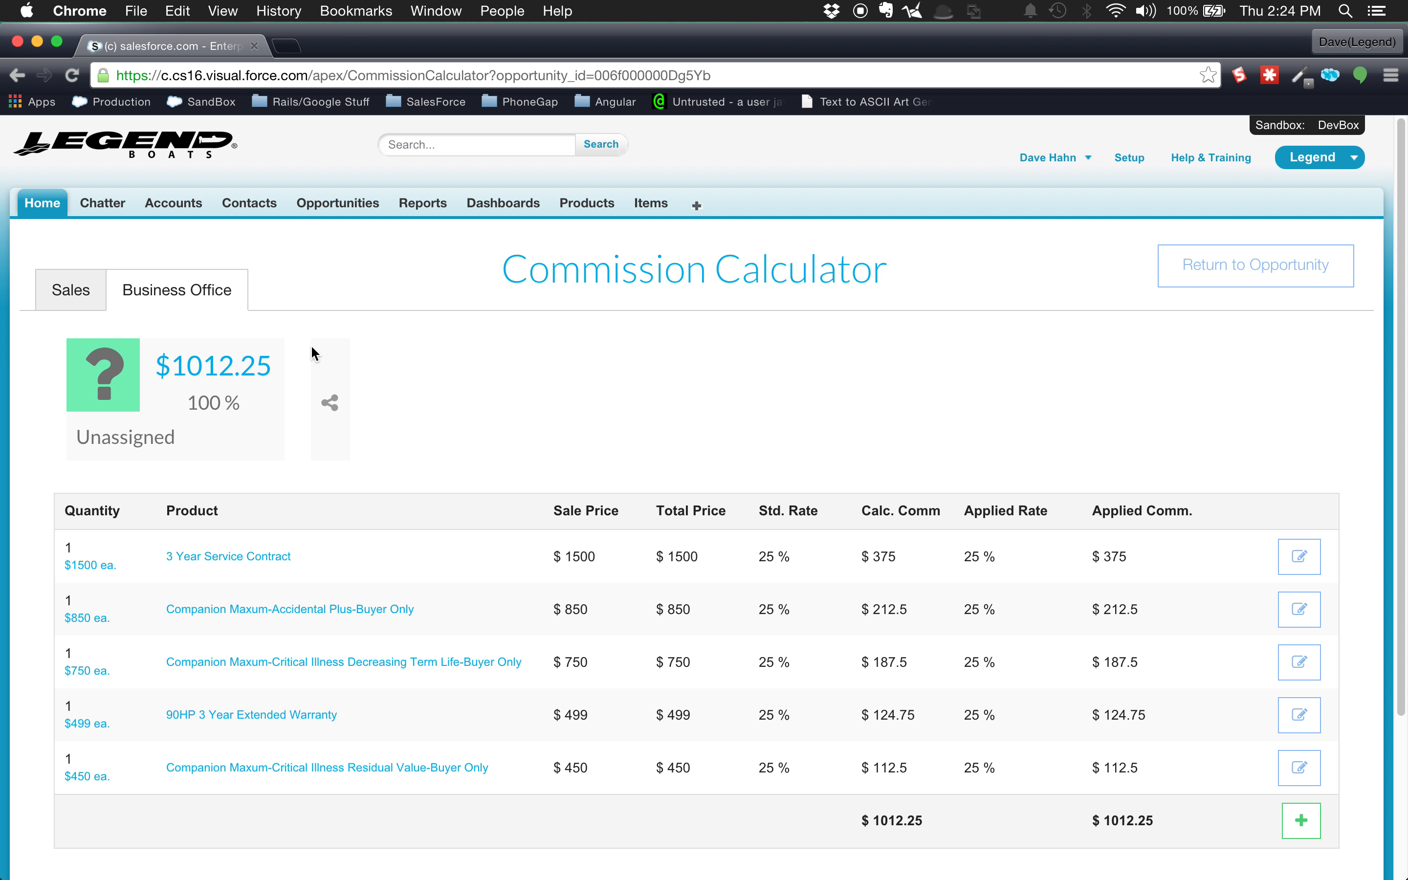
Step: Assign the unassigned Business Office commission to the second person in the second row of the salesperson list
mouse_move(108, 384)
left_click(250, 441)
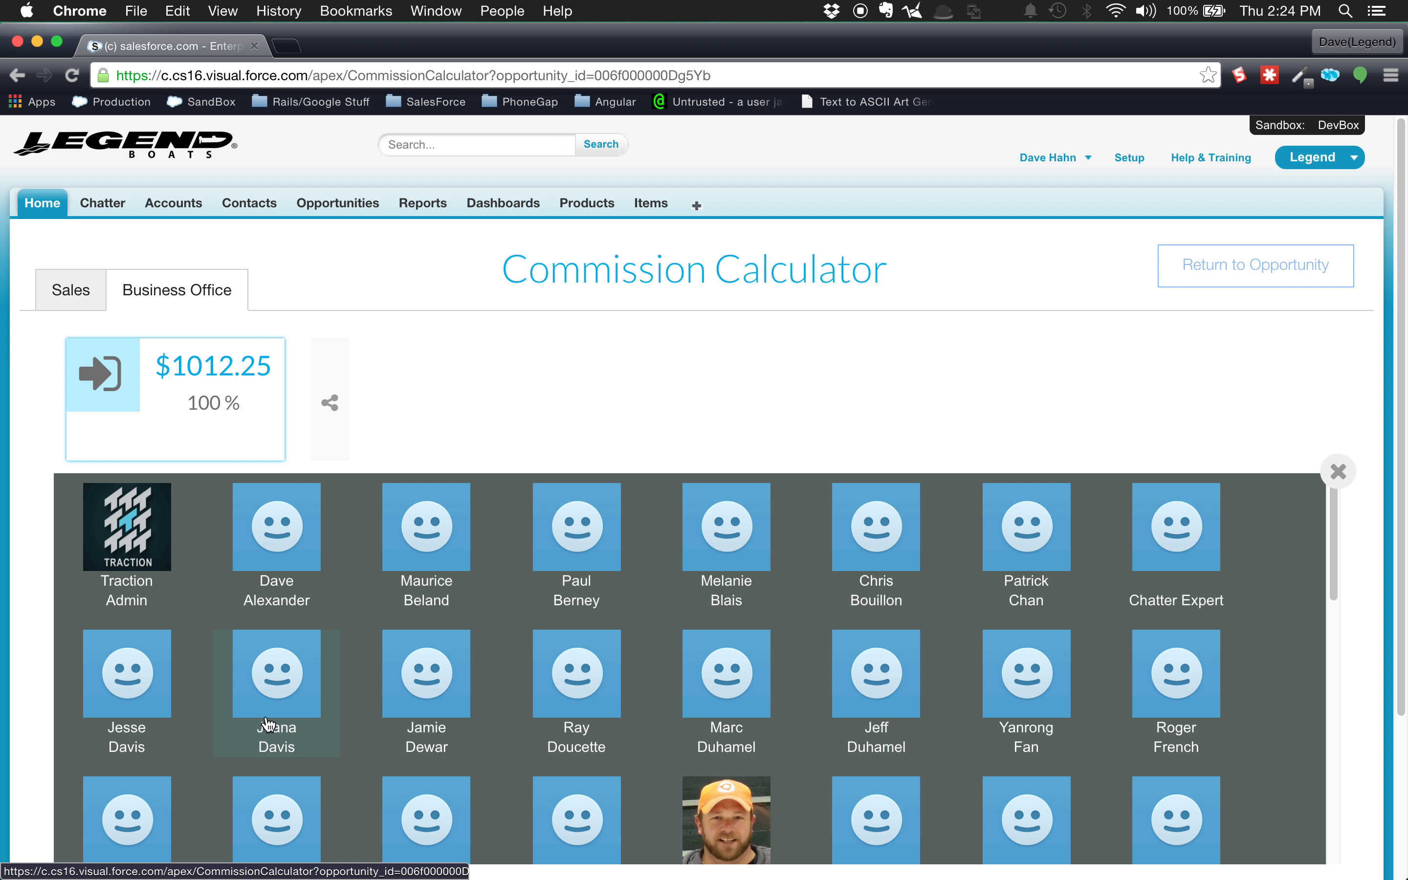
left_click(260, 695)
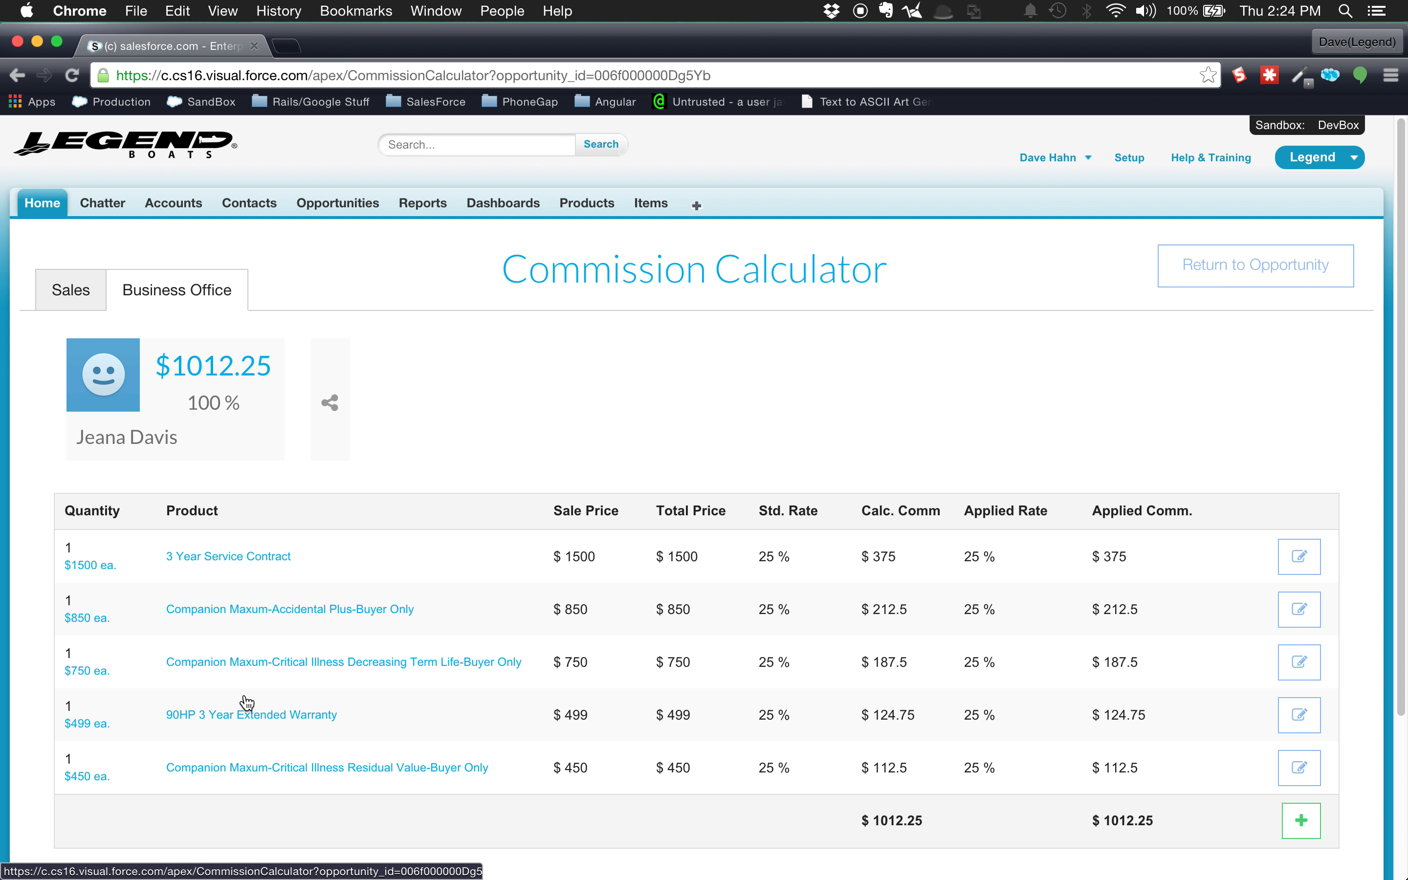
Step: Split the Business Office commission 99 % to the current assignee and 1 % to the person in the orange cap, and save it
left_click(330, 403)
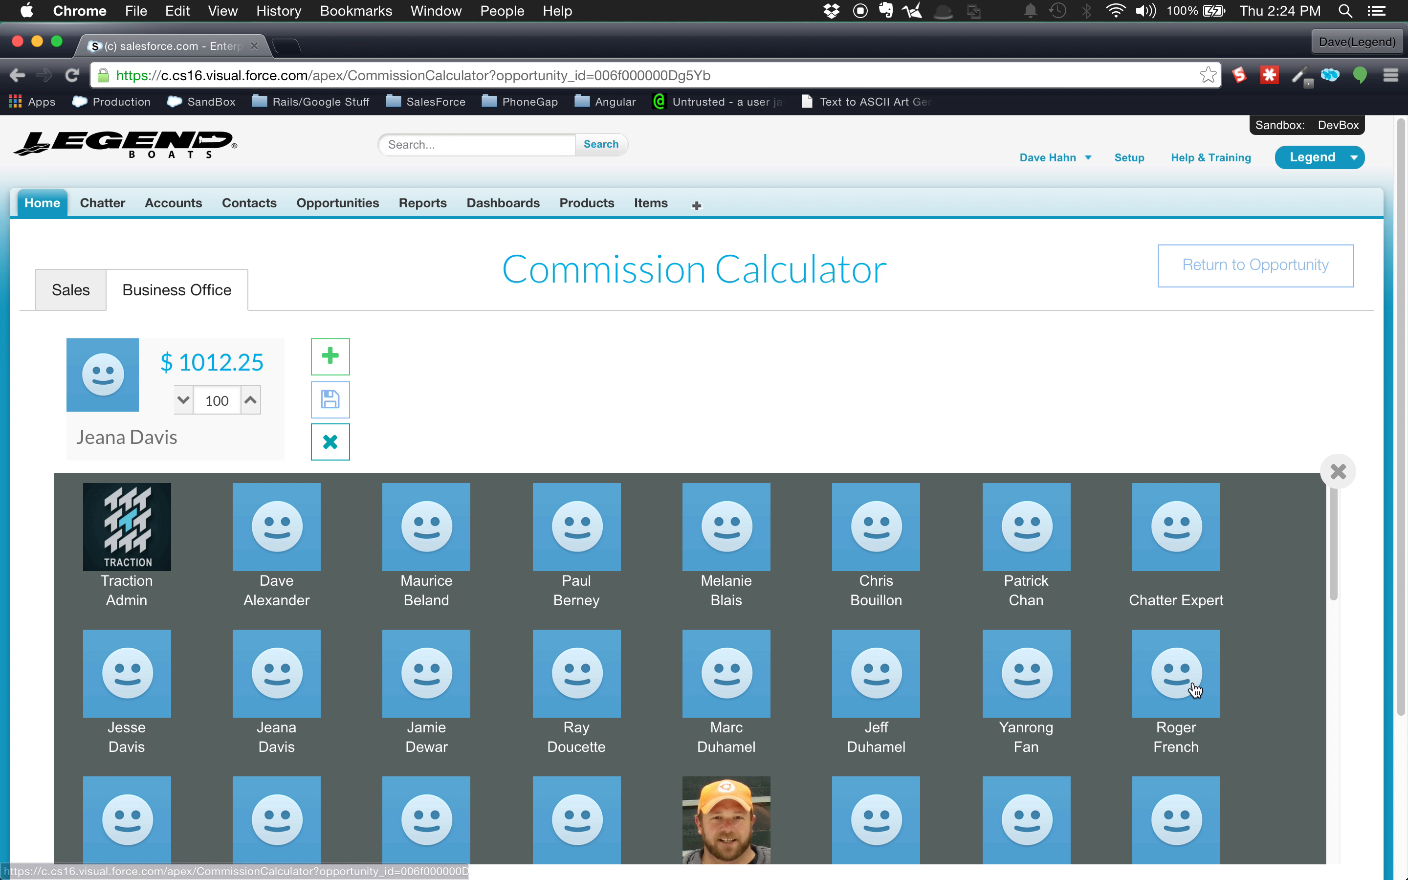
left_click(711, 780)
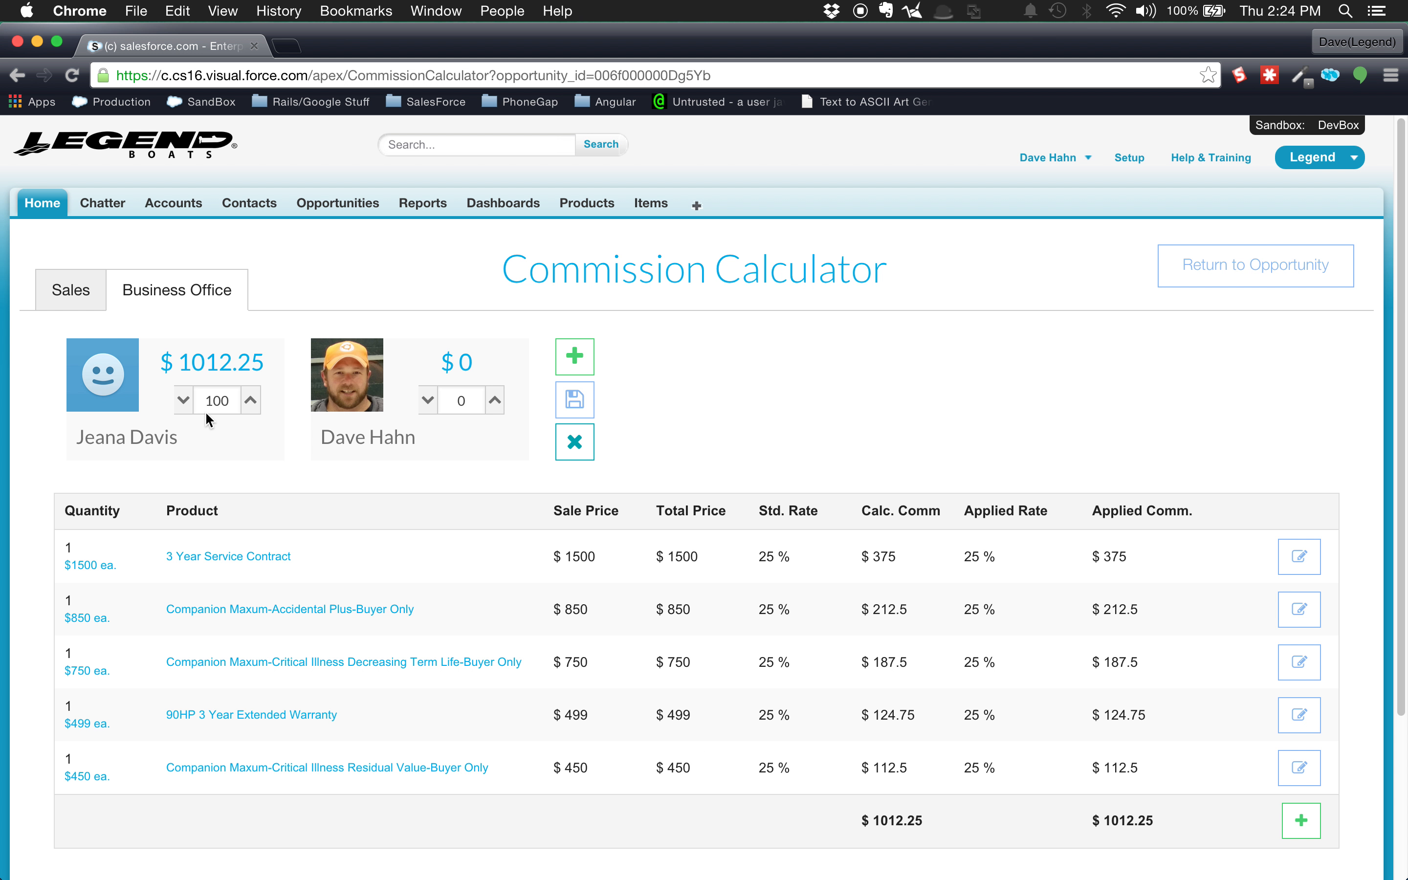
left_click(183, 400)
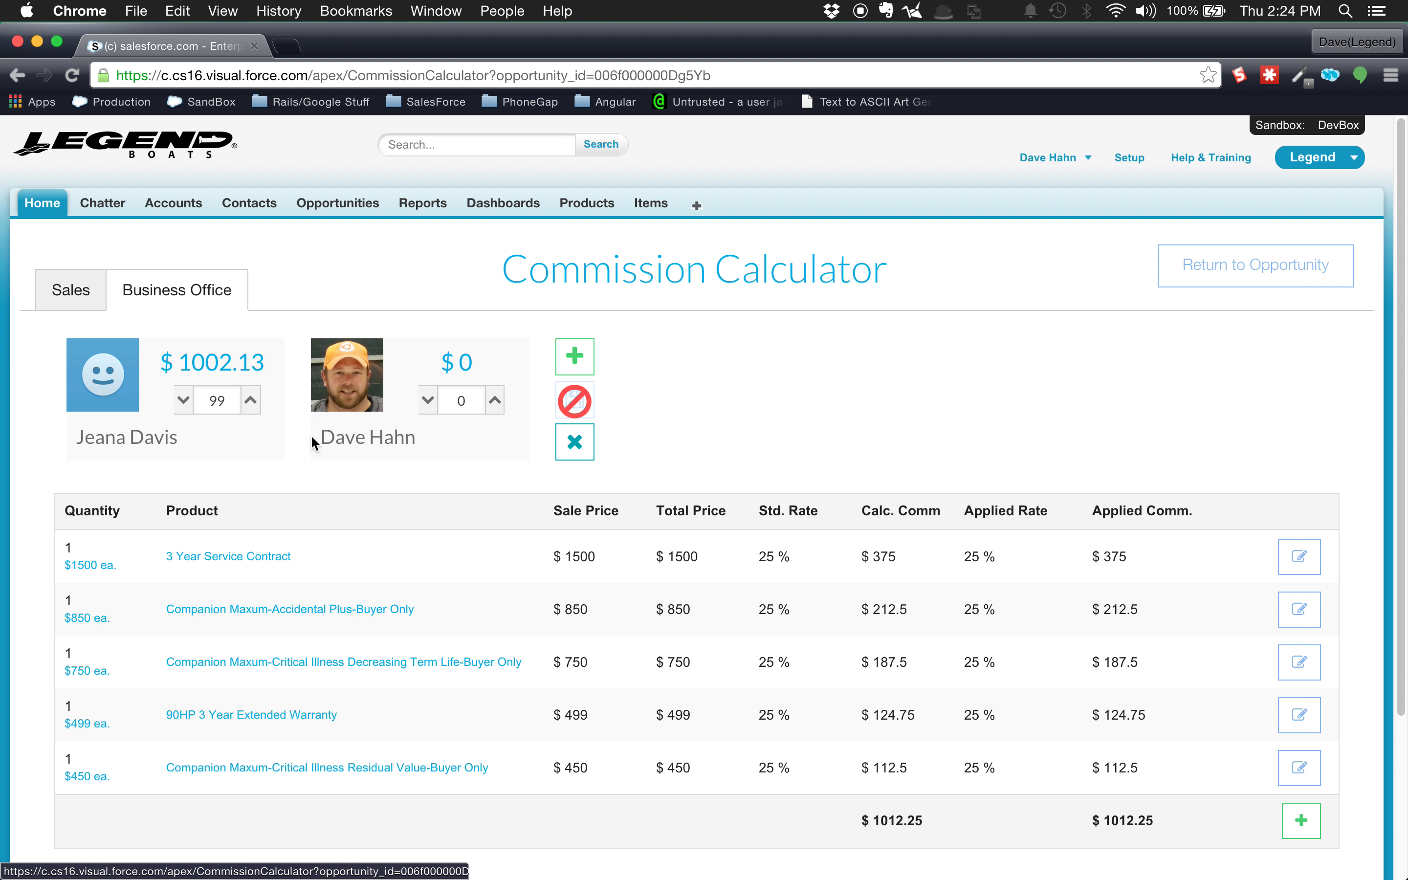
left_click(495, 401)
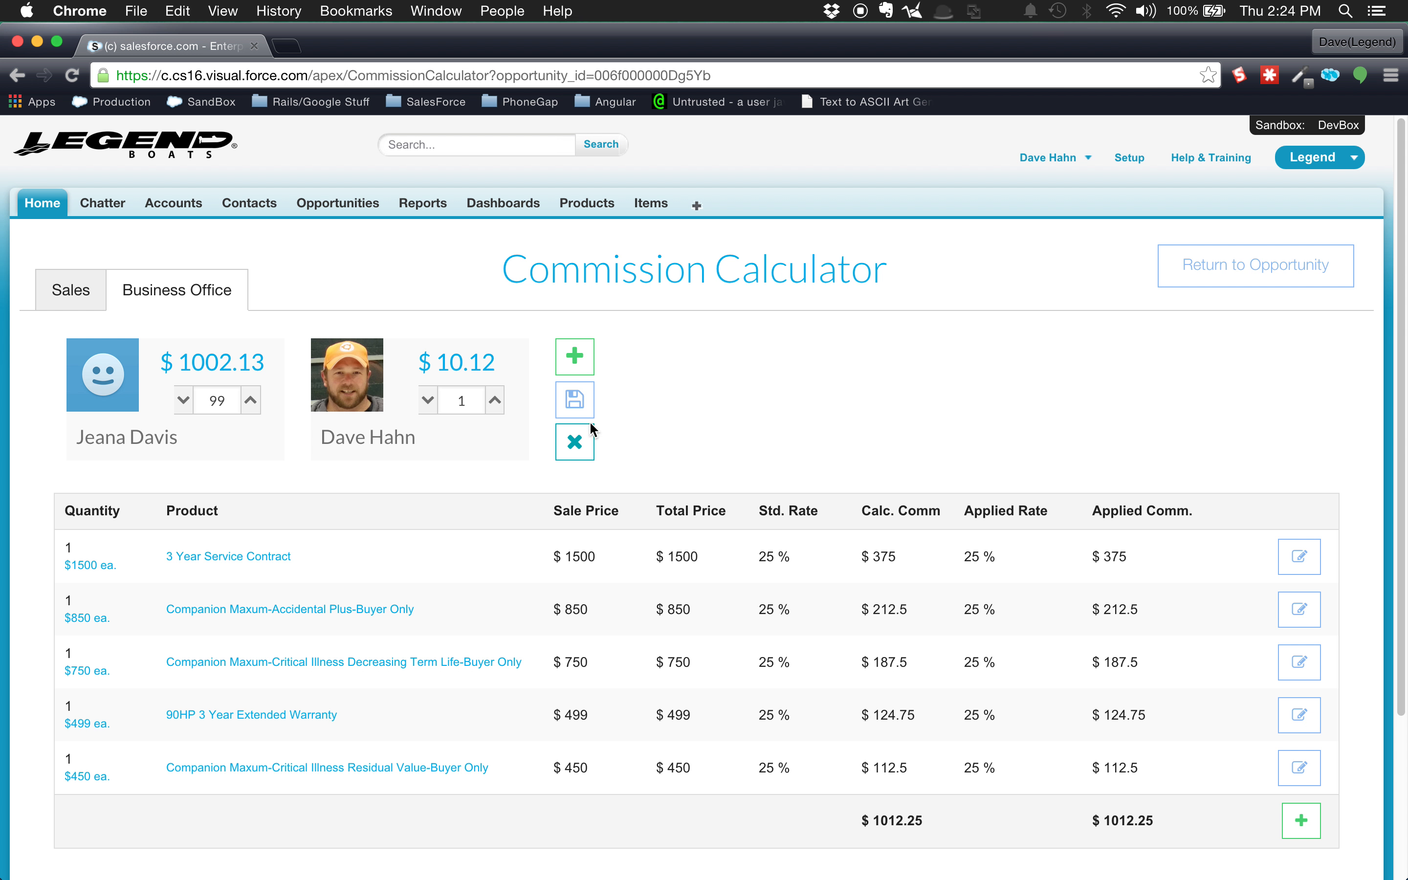
left_click(579, 409)
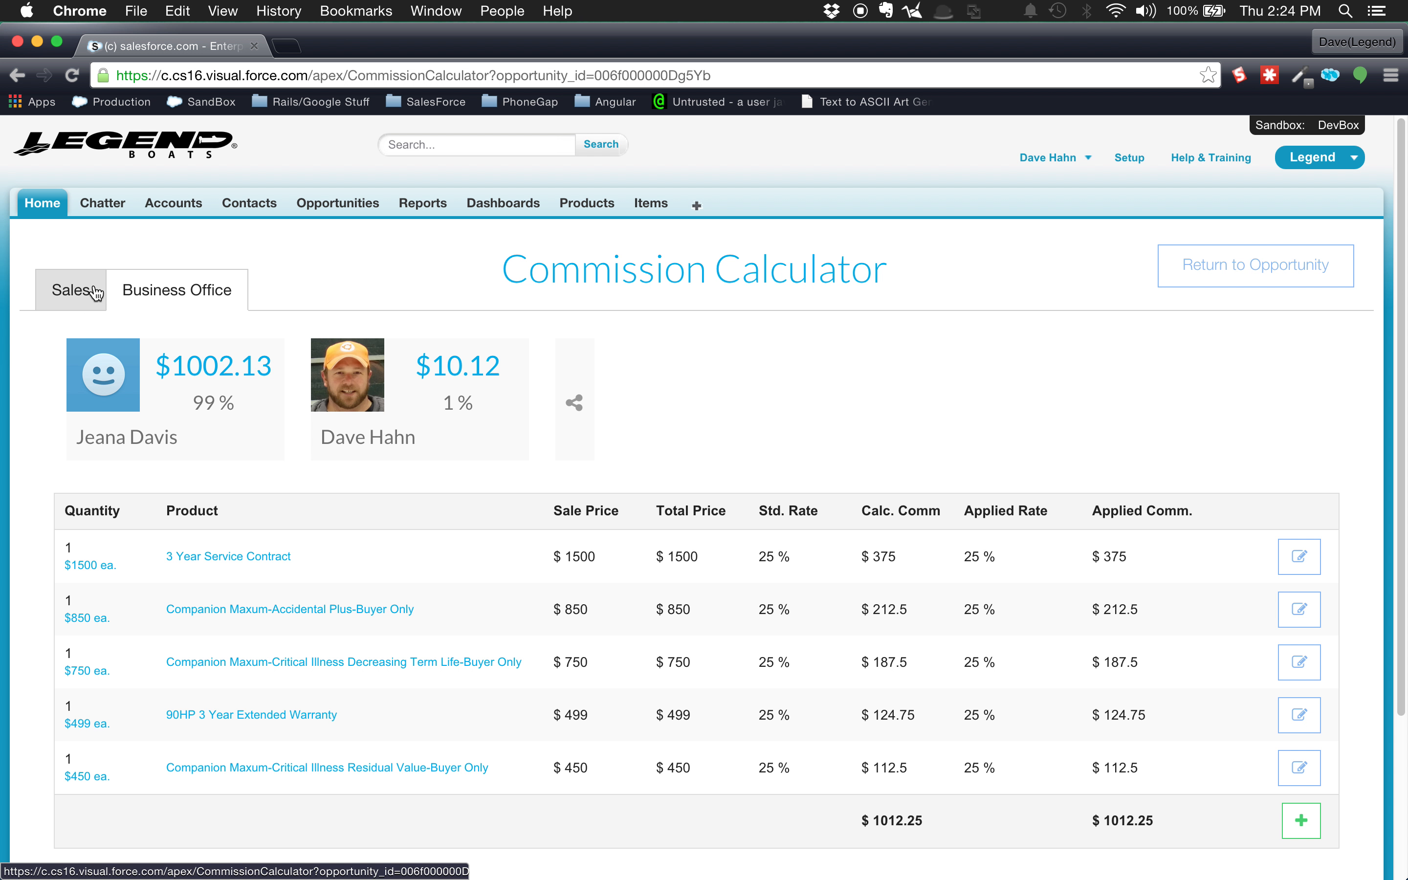
Step: Open the Sales commission split for editing, compare it with the Business Office split, and save the Sales split without changes
left_click(73, 291)
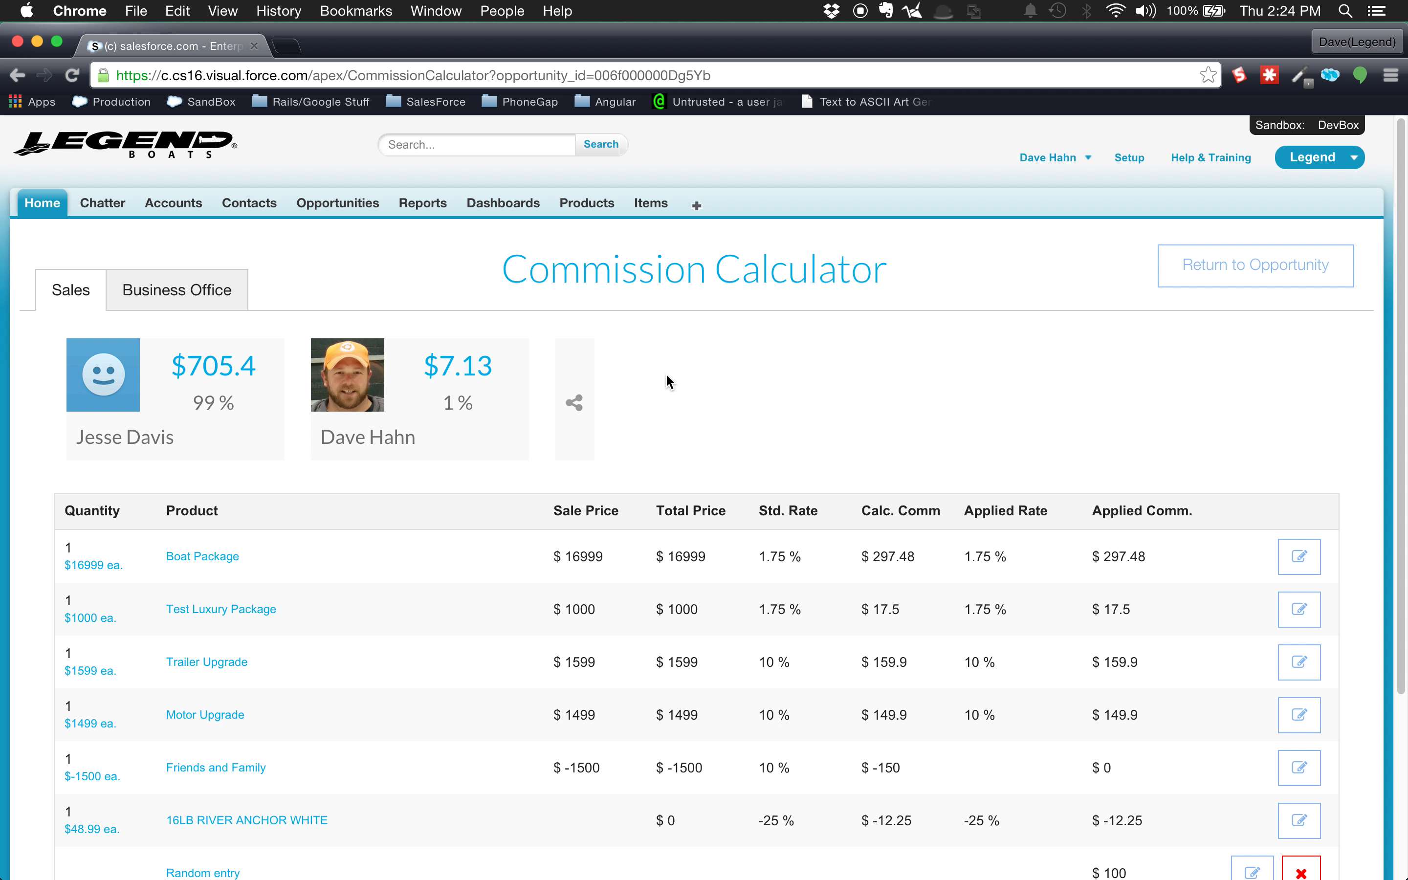
left_click(574, 403)
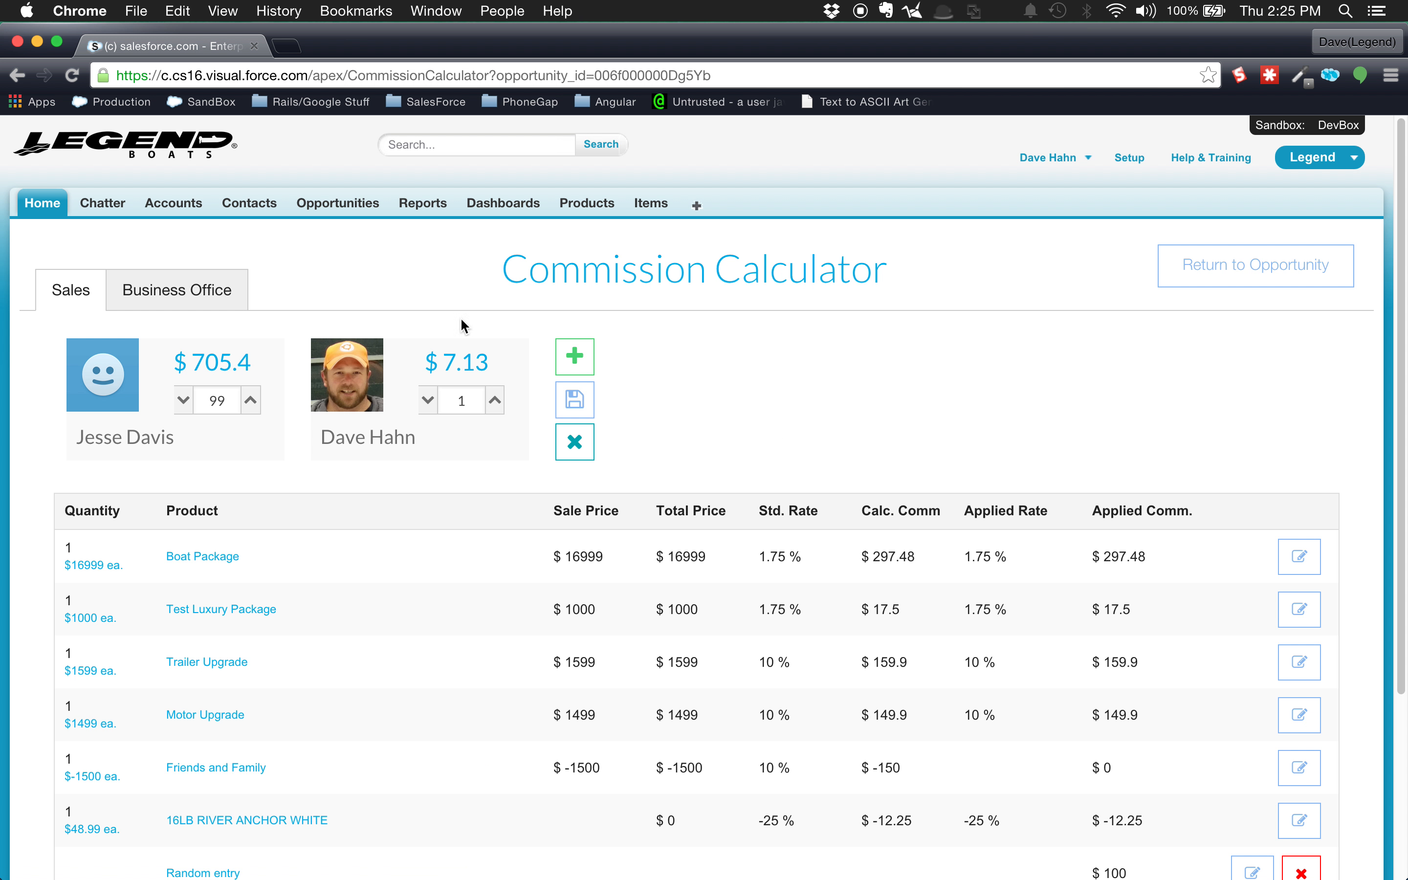
left_click(222, 299)
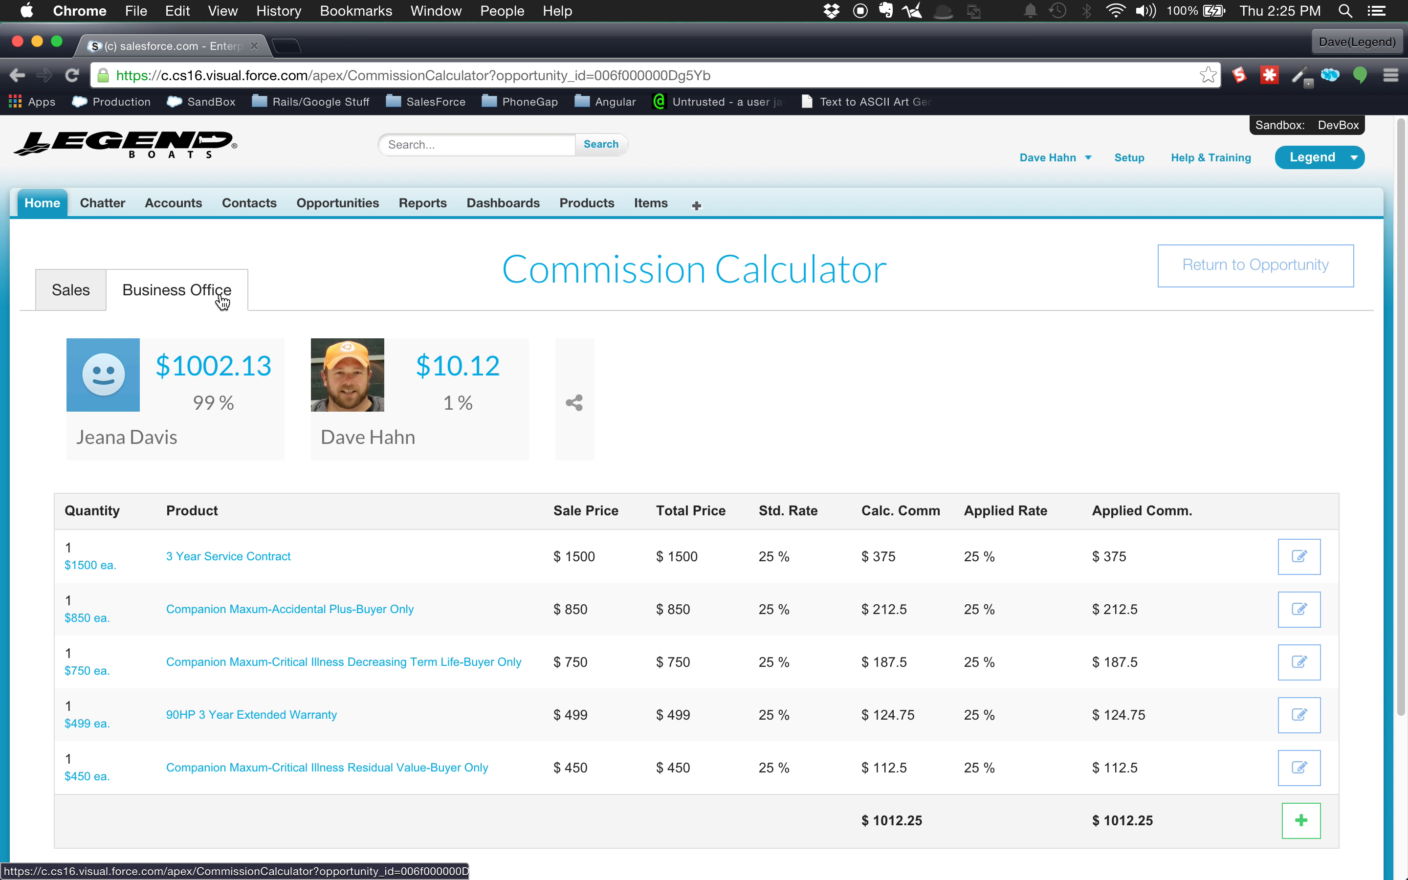
left_click(575, 415)
left_click(70, 291)
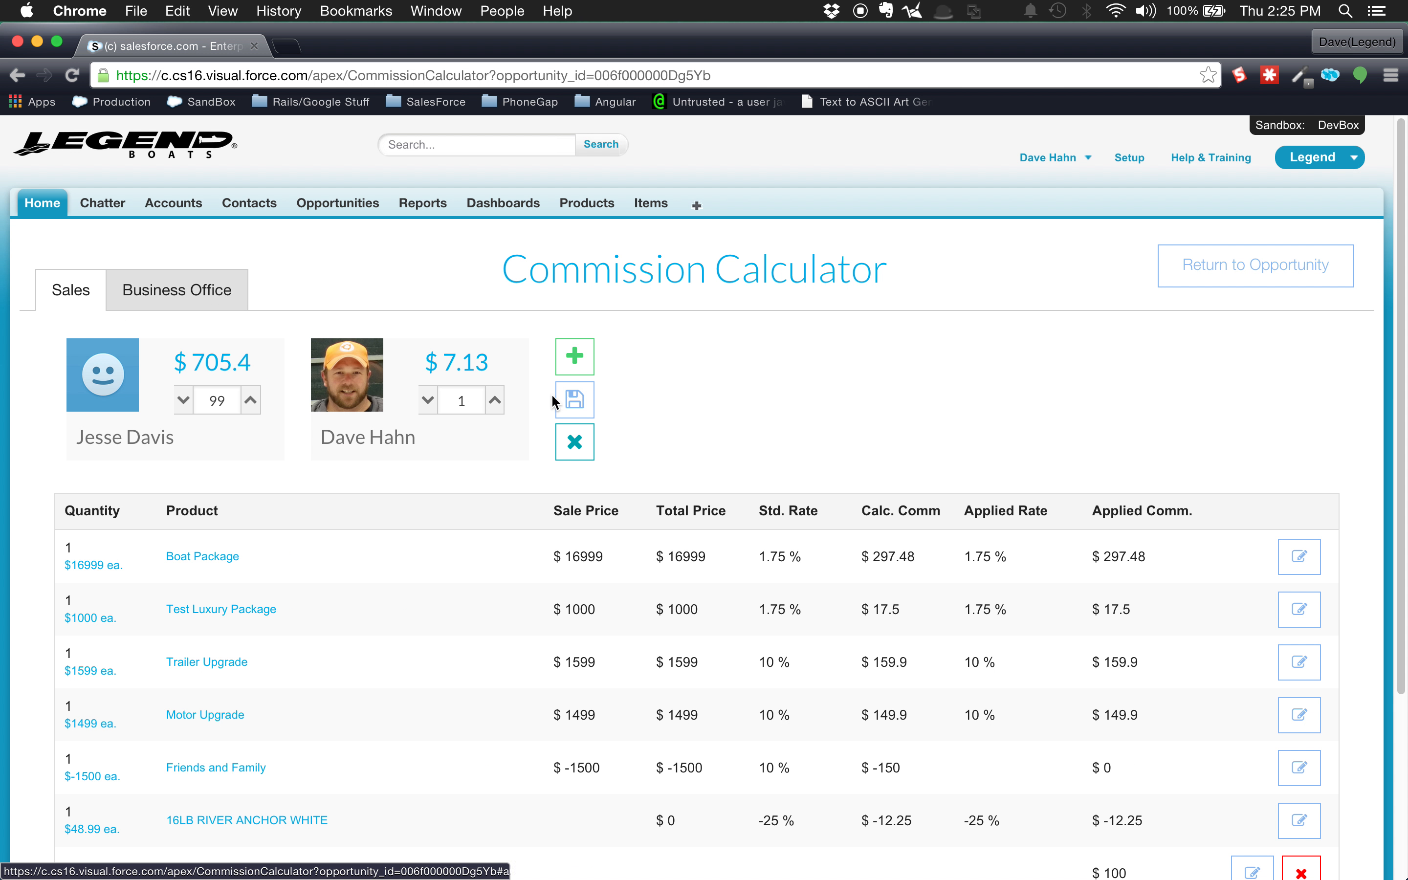
left_click(575, 400)
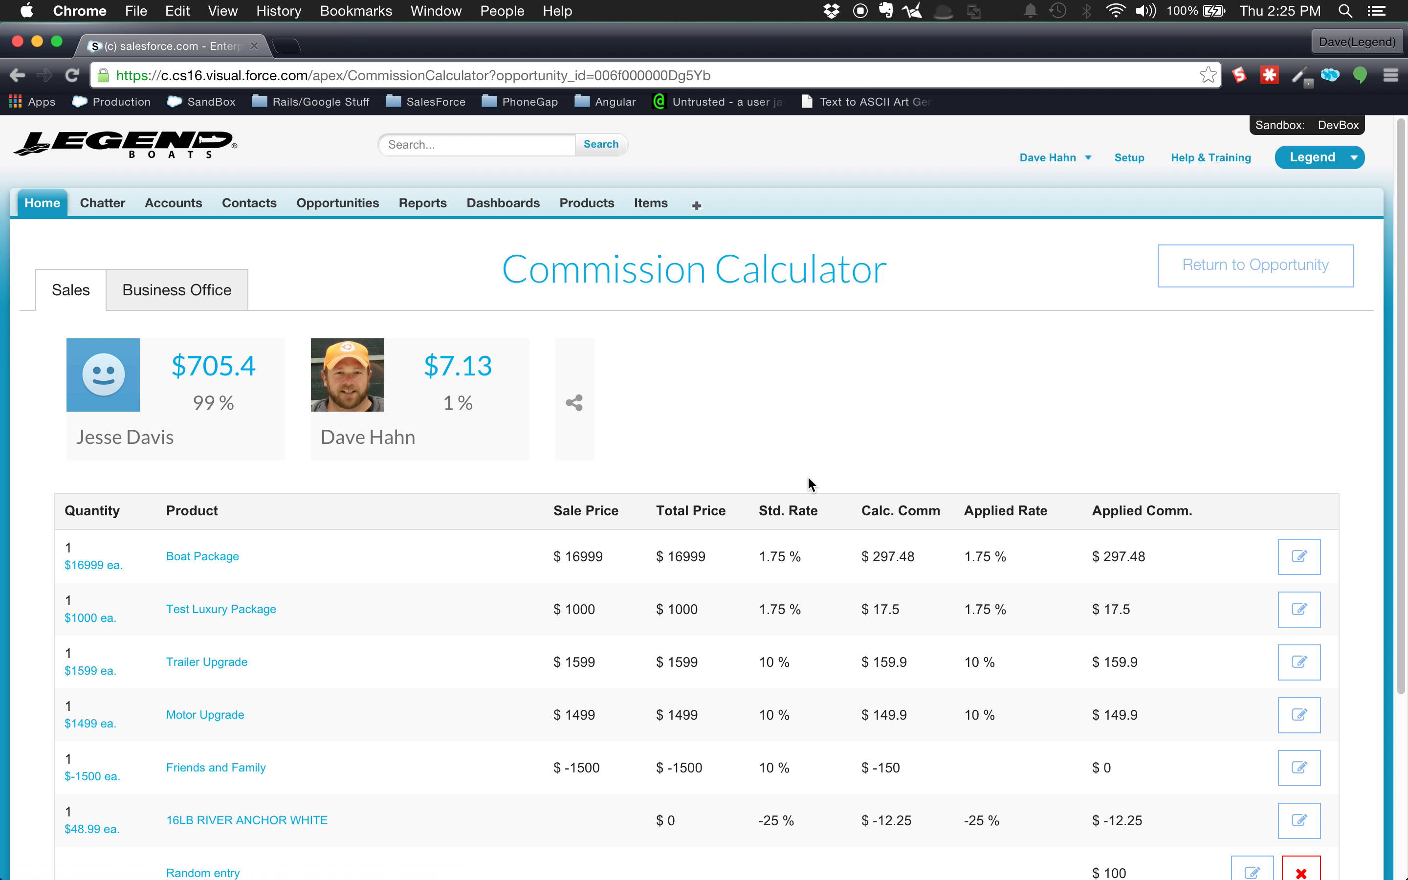
left_click(572, 404)
double_click(474, 401)
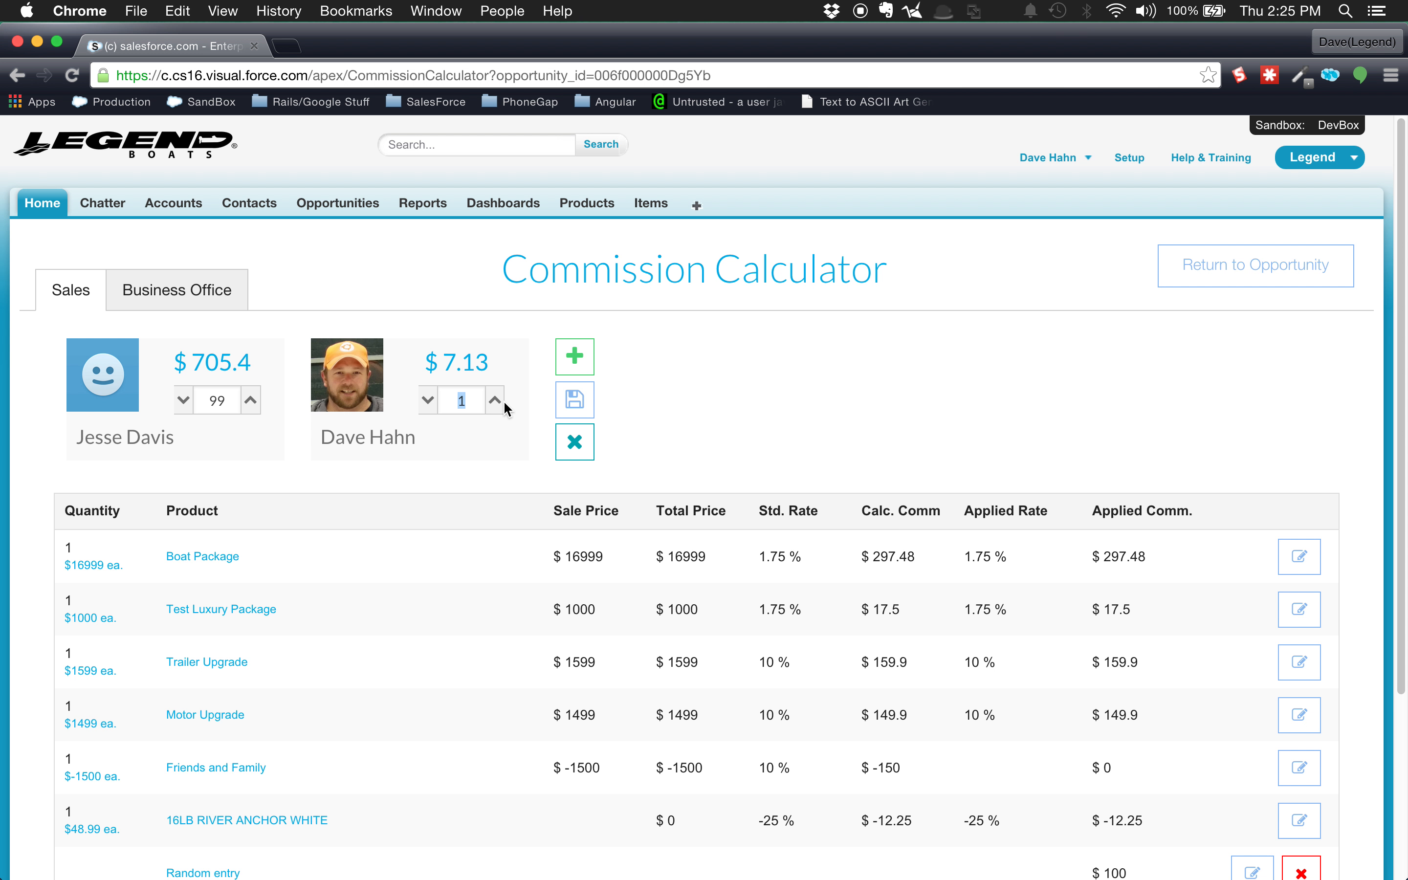
left_click_drag(499, 360, 428, 346)
left_click(466, 369)
left_click(575, 443)
Step: Review the Sales commission lines, totals and split, and compare them with the Business Office commissions
scroll(549, 534, "down", 5)
scroll(549, 535, "up", 5)
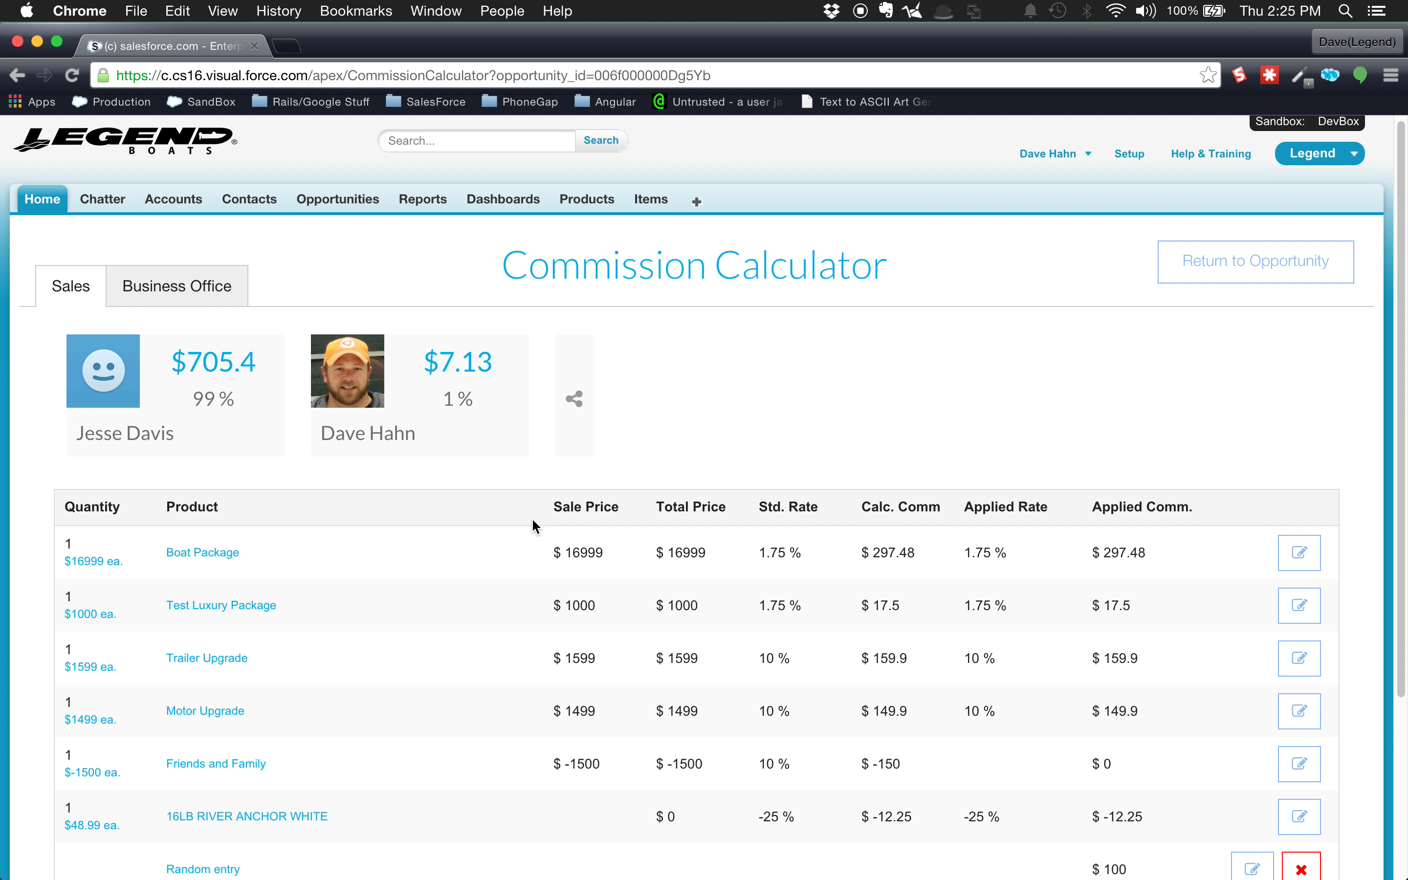
scroll(536, 526, "down", 3)
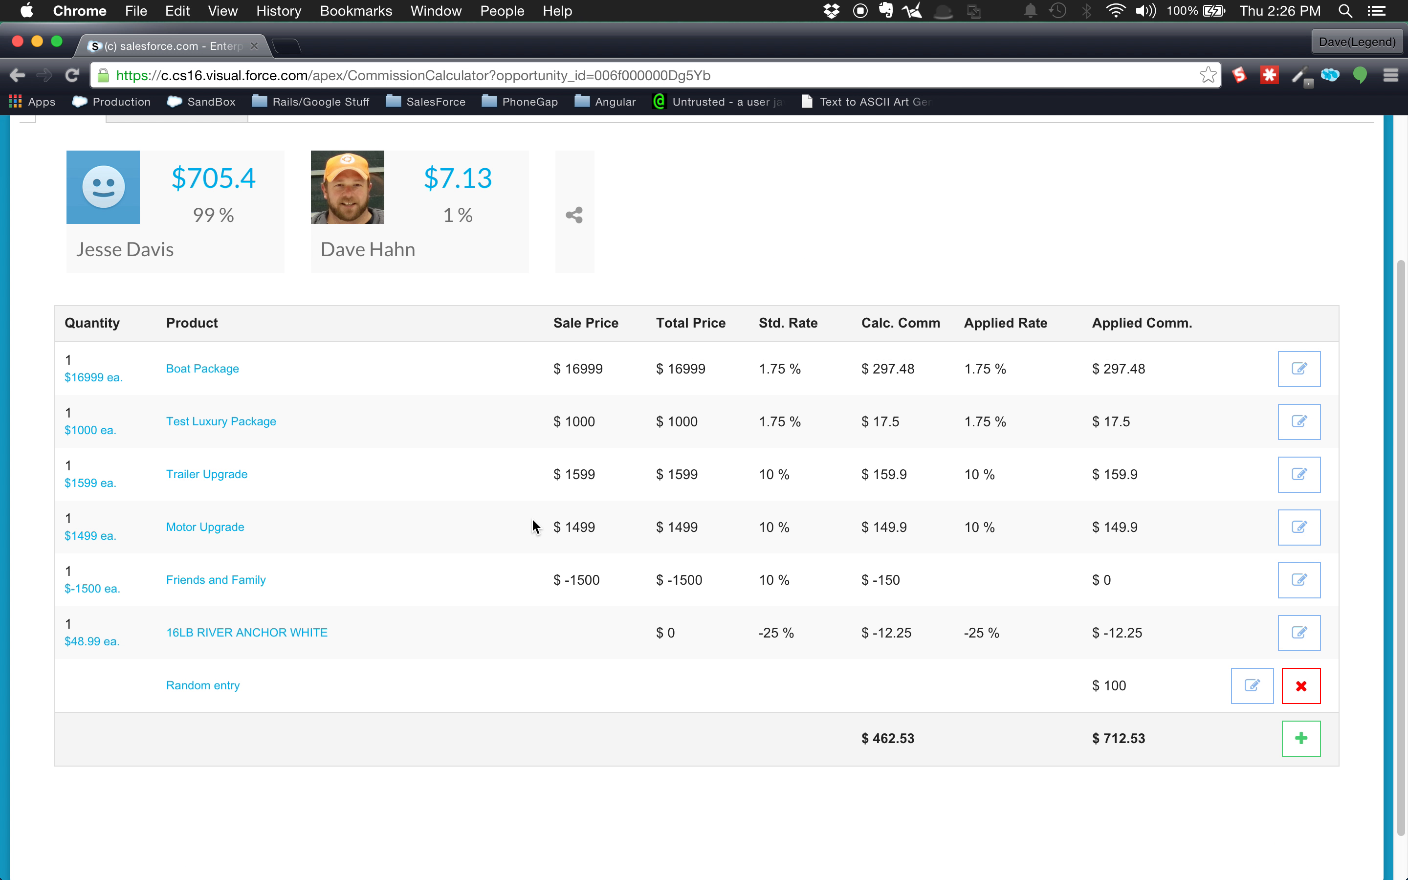
scroll(536, 526, "up", 3)
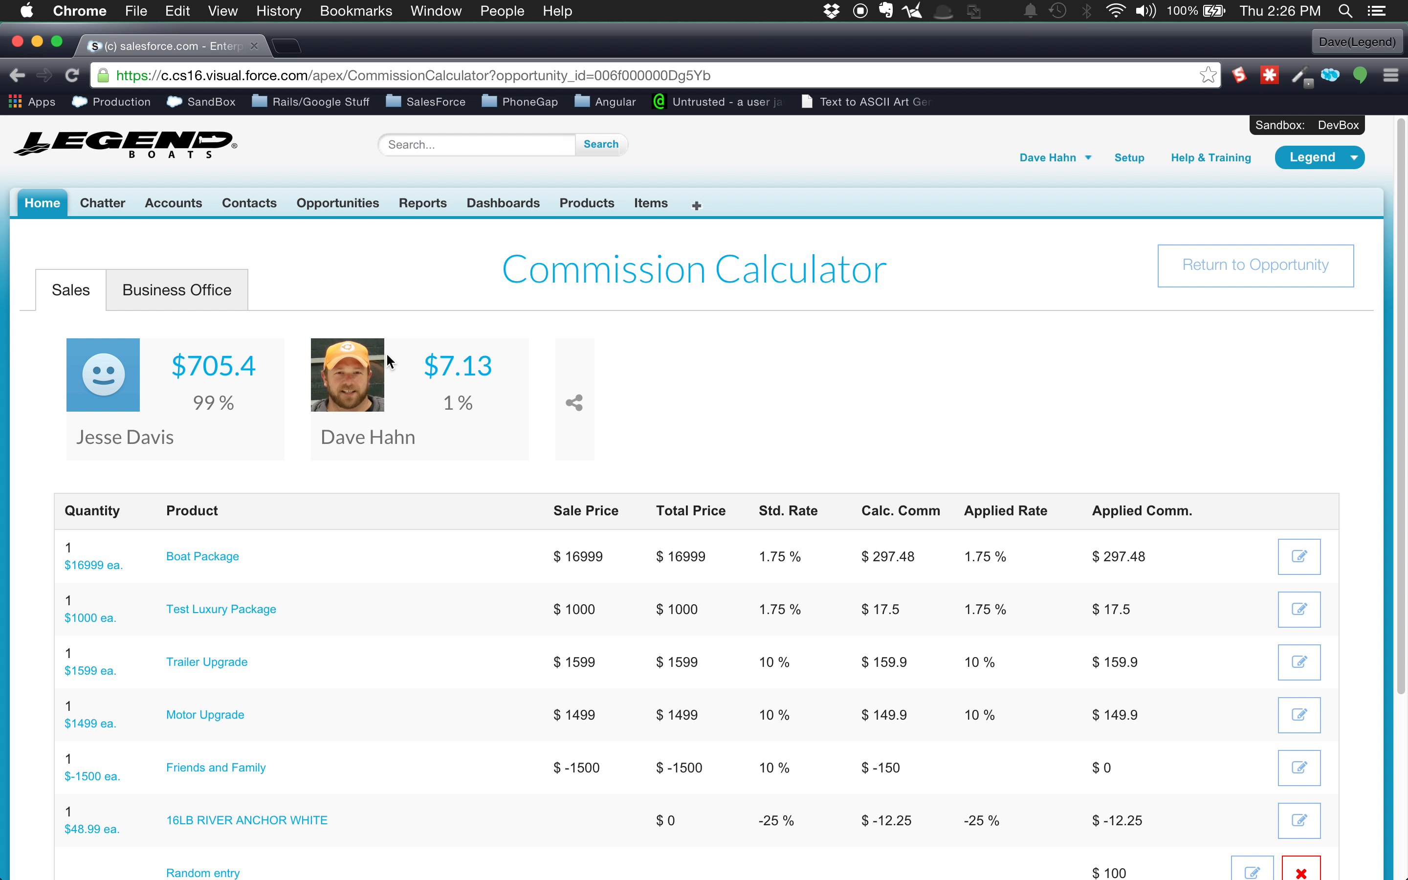
left_click(211, 285)
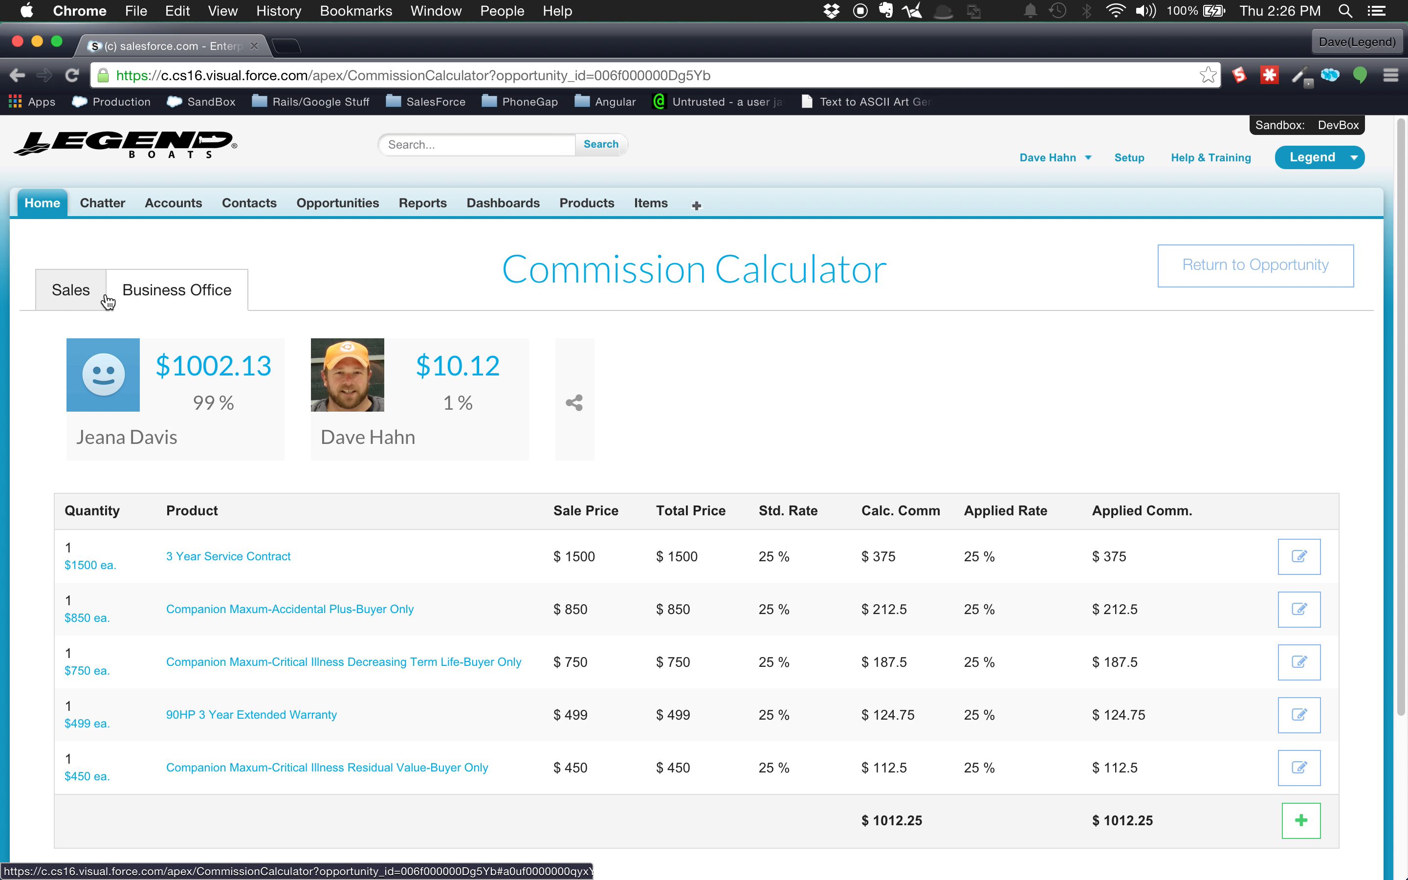
left_click(56, 297)
scroll(1015, 459, "down", 2)
scroll(1013, 457, "down", 3)
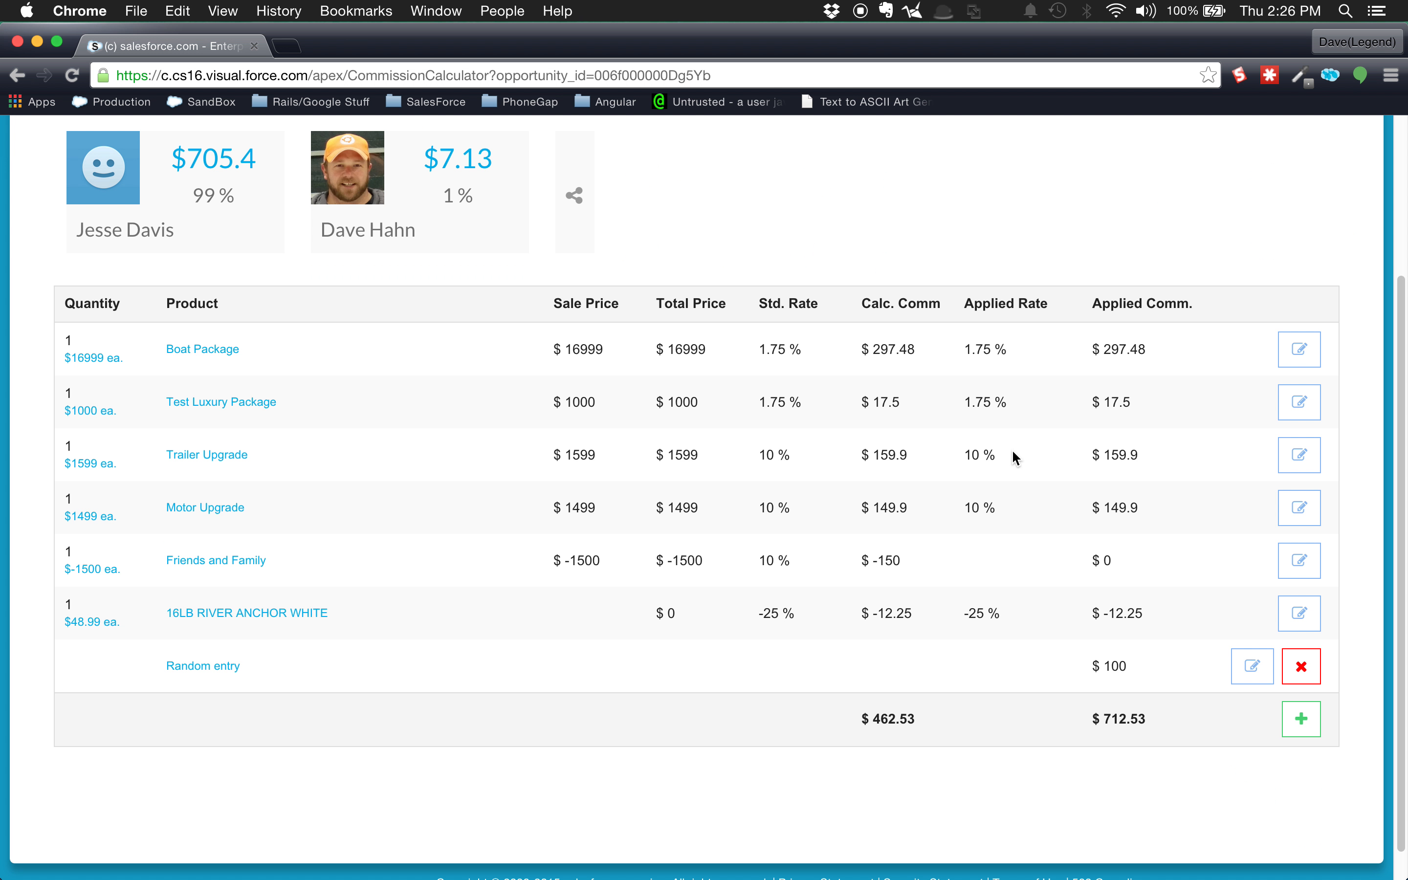
scroll(998, 453, "up", 5)
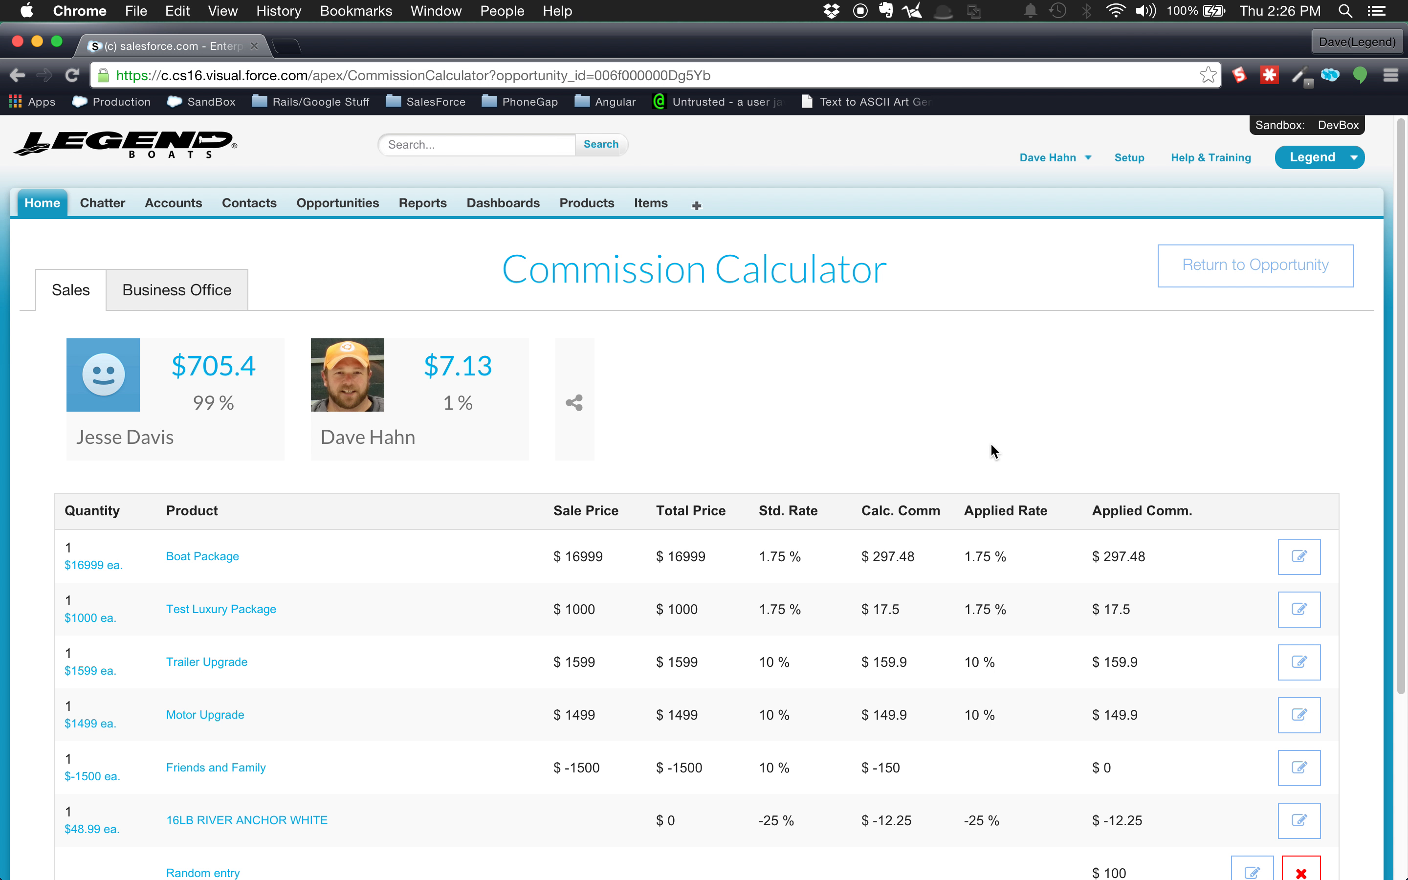